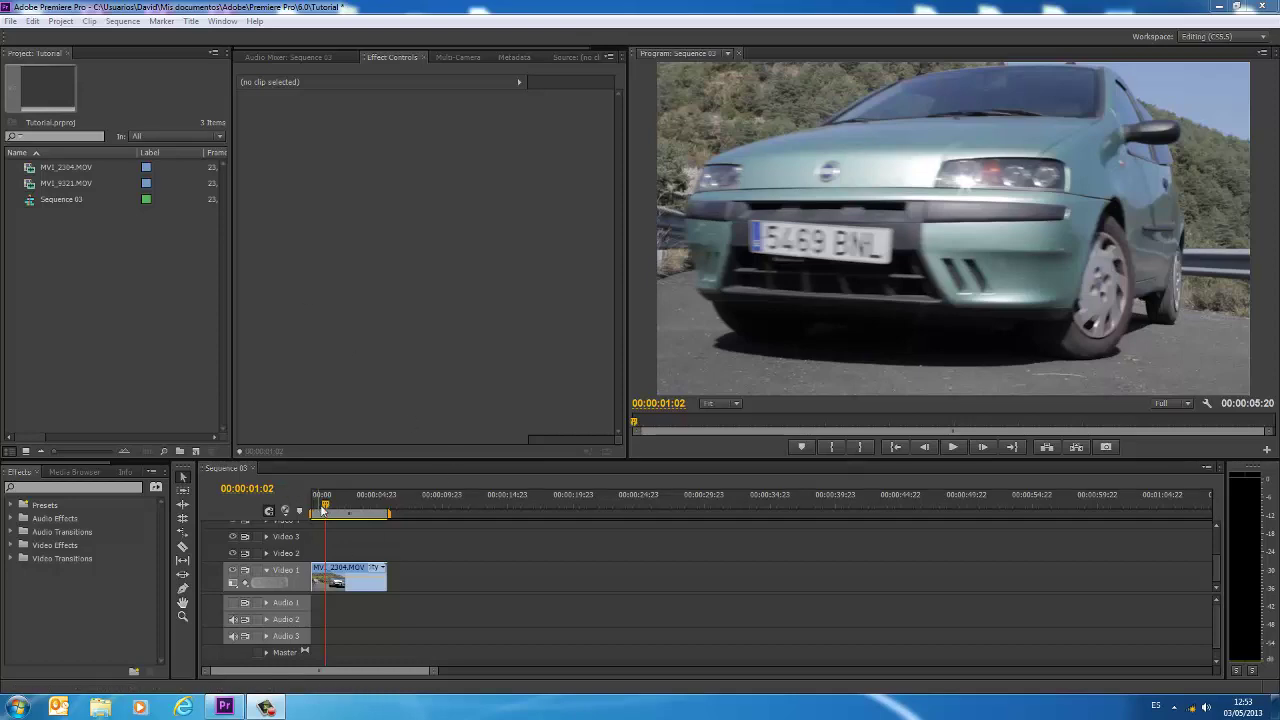
Create a new 1920x1080 title named 'mascara foco' from File > New > Title
mouse_move(335, 497)
mouse_down()
mouse_move(356, 494)
mouse_move(328, 505)
mouse_up()
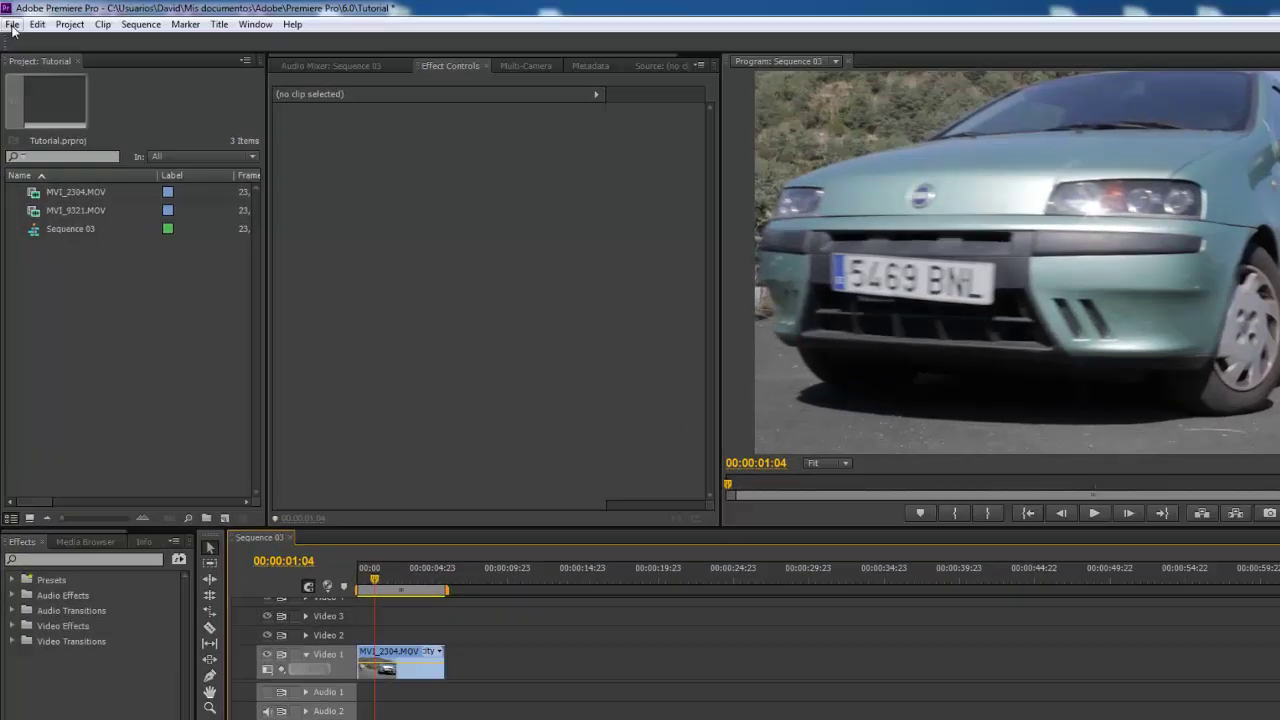
click(10, 21)
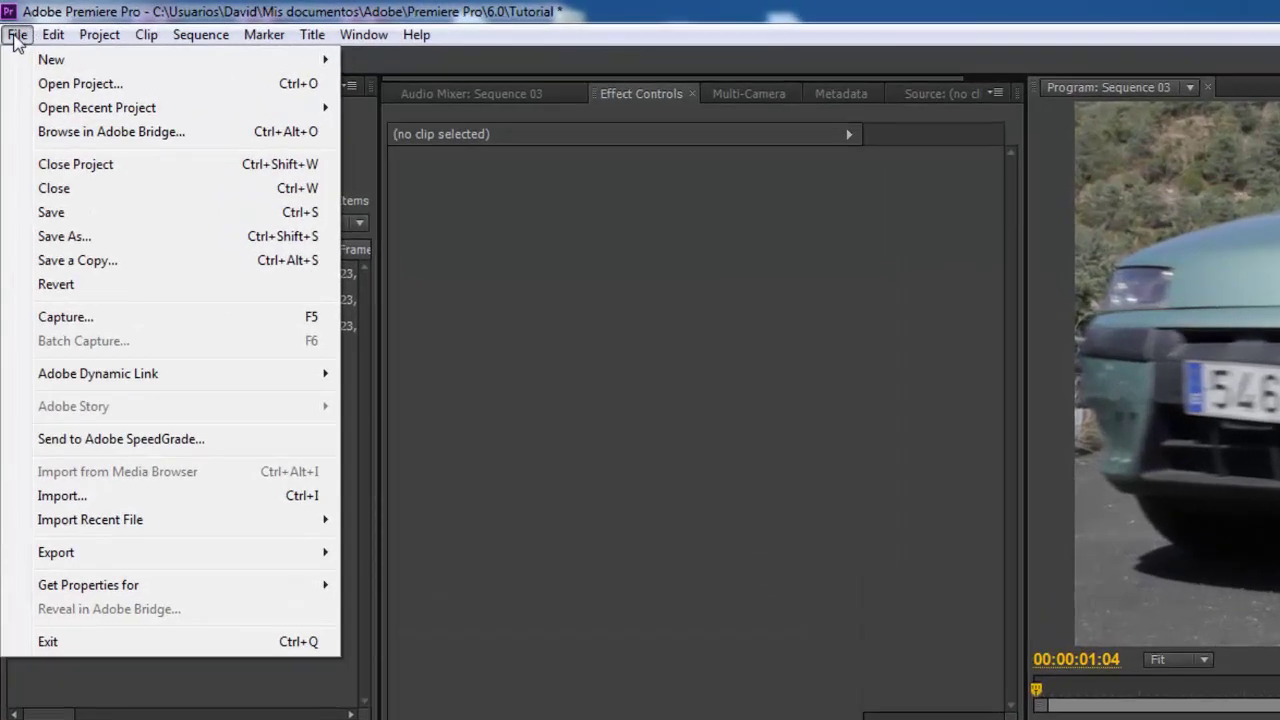
mouse_move(46, 60)
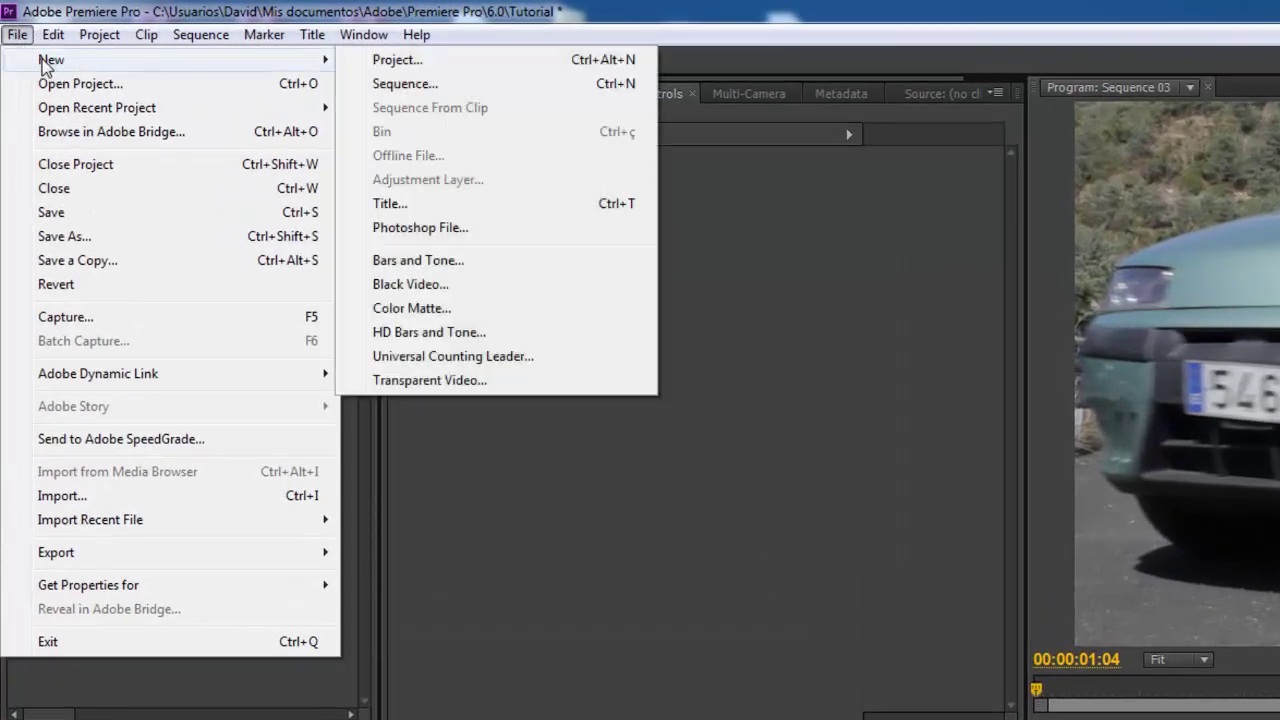
click(398, 203)
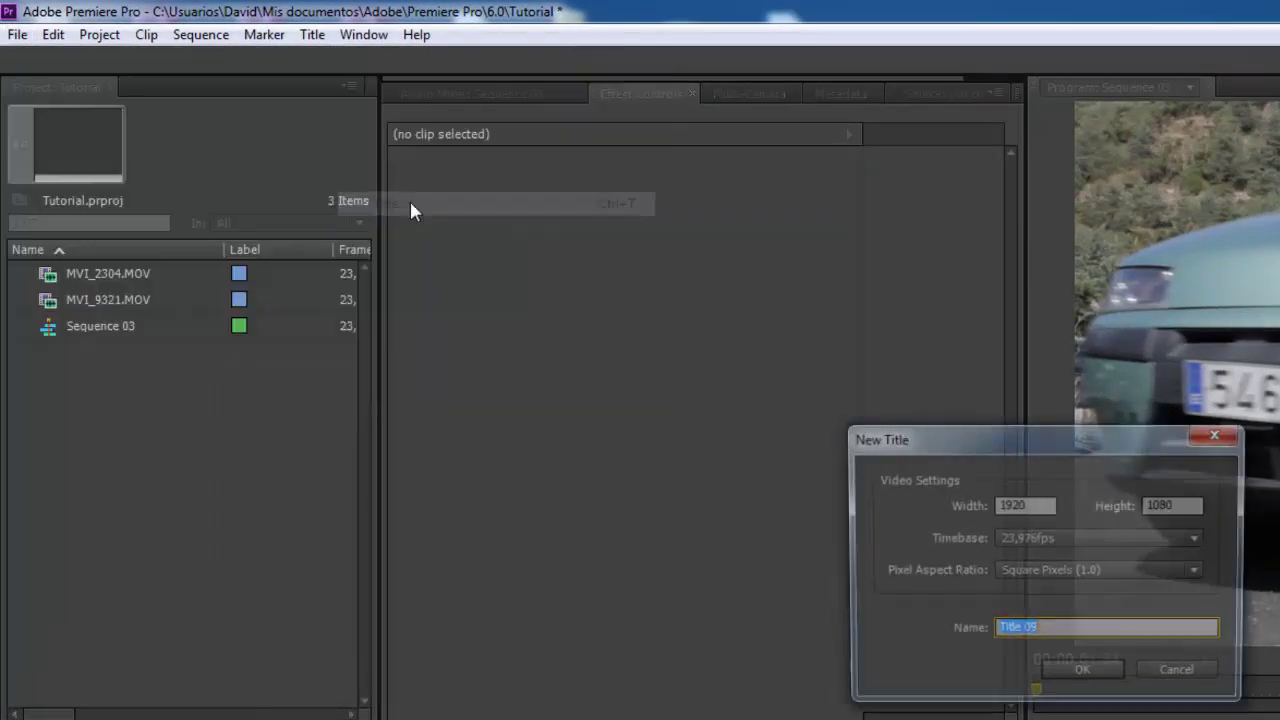
drag(1060, 440, 844, 276)
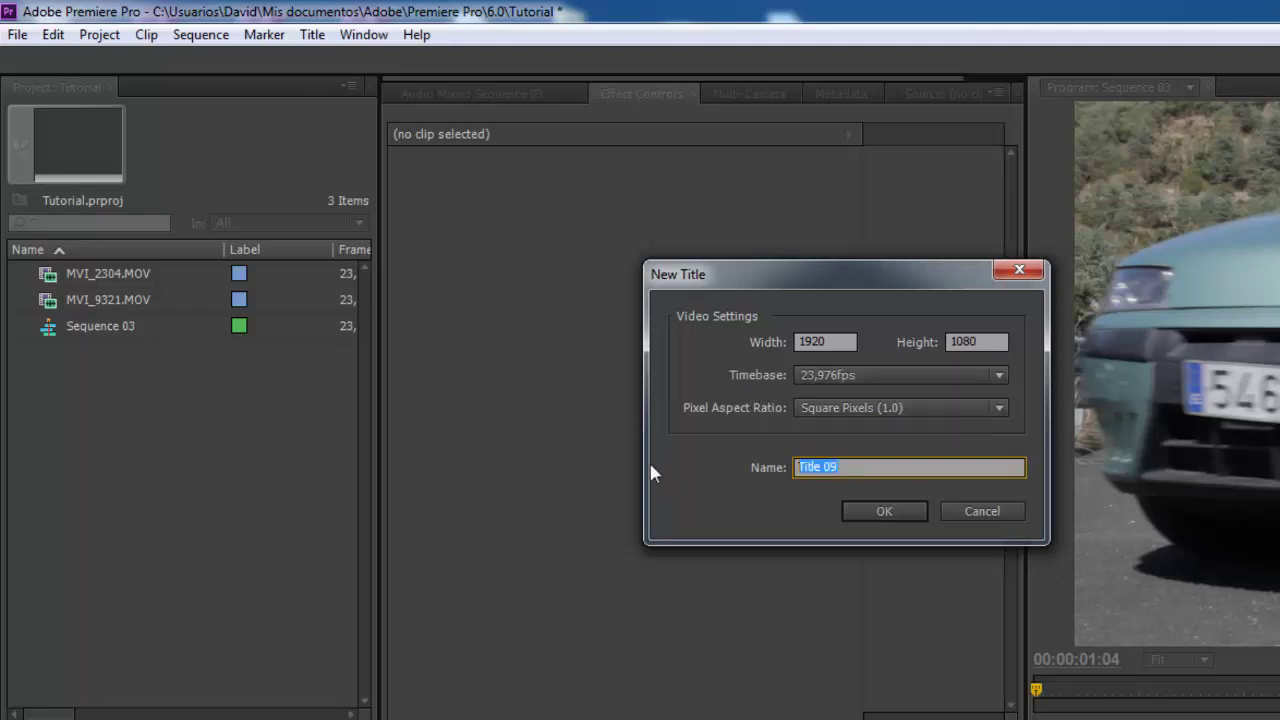
text(mascara )
text(foco)
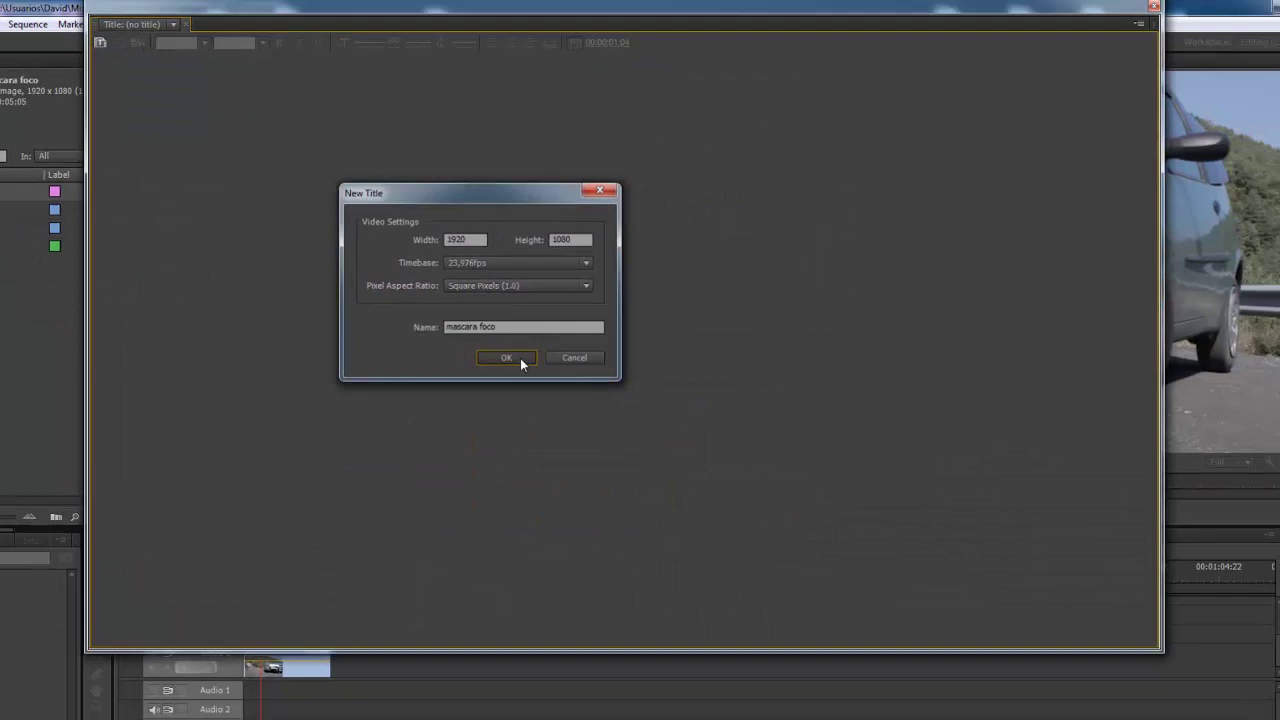
click(898, 512)
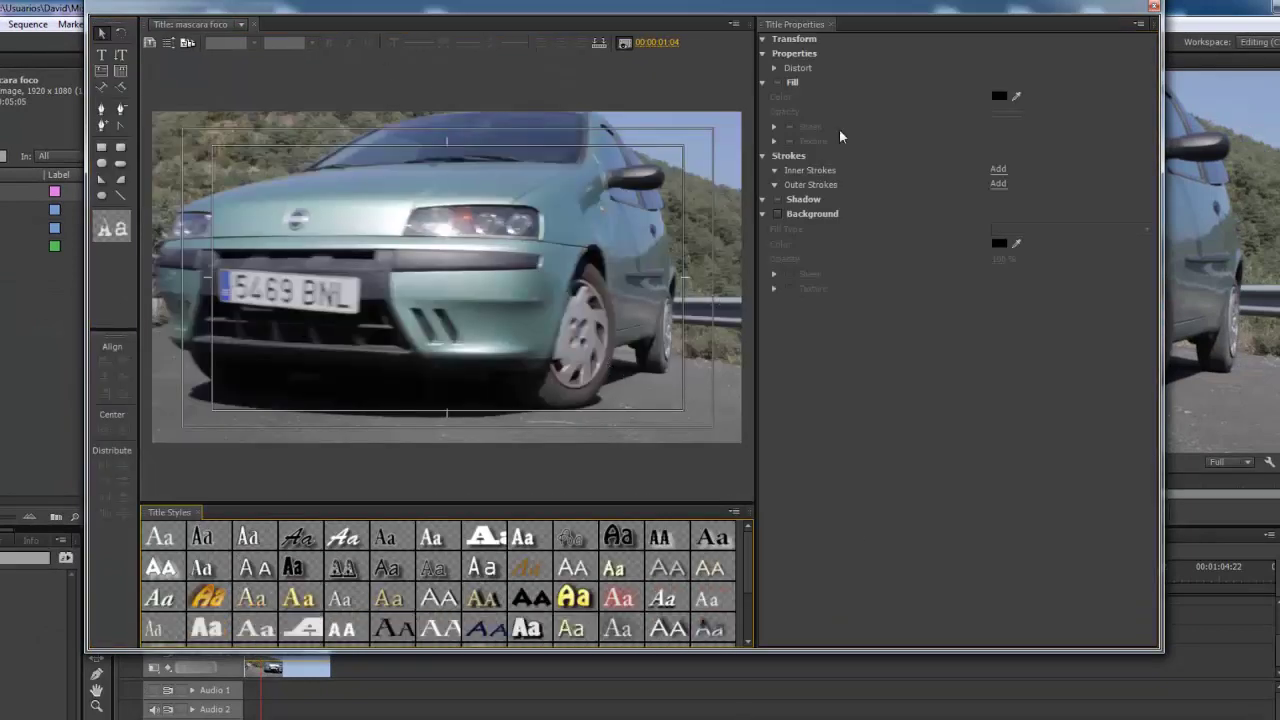
With the Pen Tool, start the headlight outline with curved points along its left edge
click(101, 112)
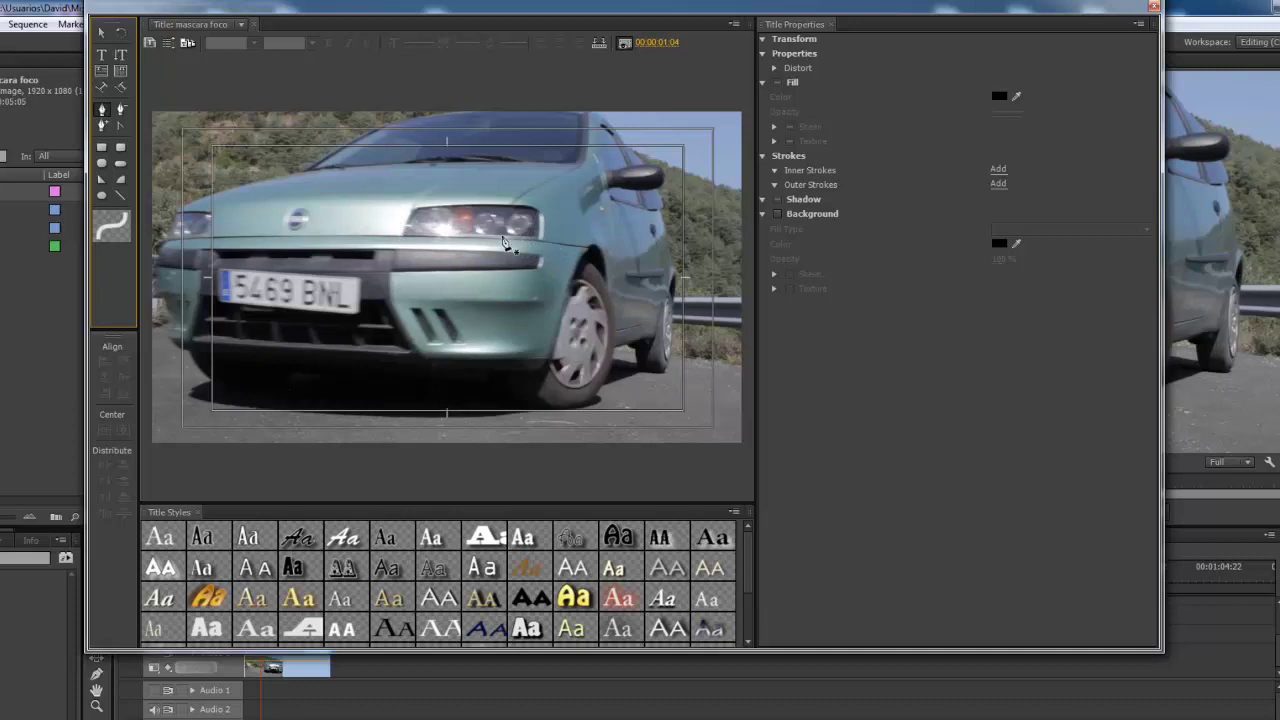
click(413, 212)
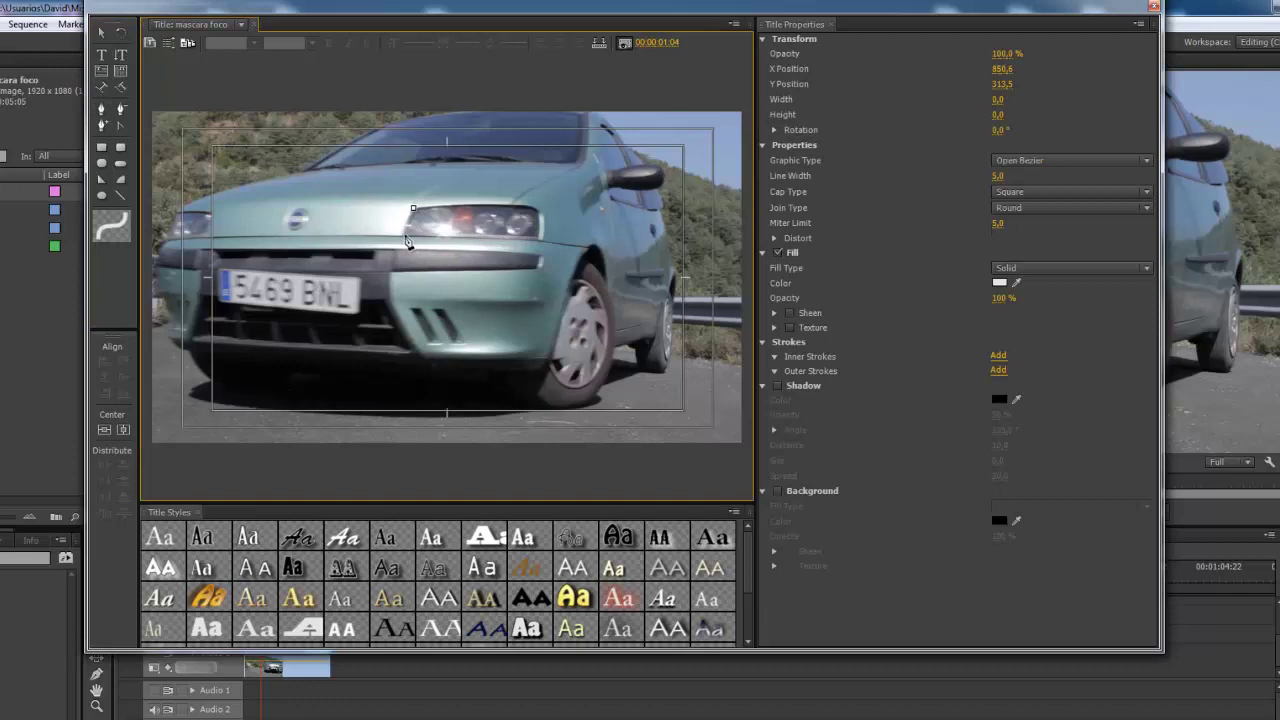
click(405, 238)
drag(409, 249, 430, 270)
mouse_move(373, 220)
mouse_down()
mouse_move(463, 283)
mouse_move(406, 238)
mouse_up()
Add the right-edge and upper-right corner points, then close the path at the first anchor
click(540, 240)
click(541, 218)
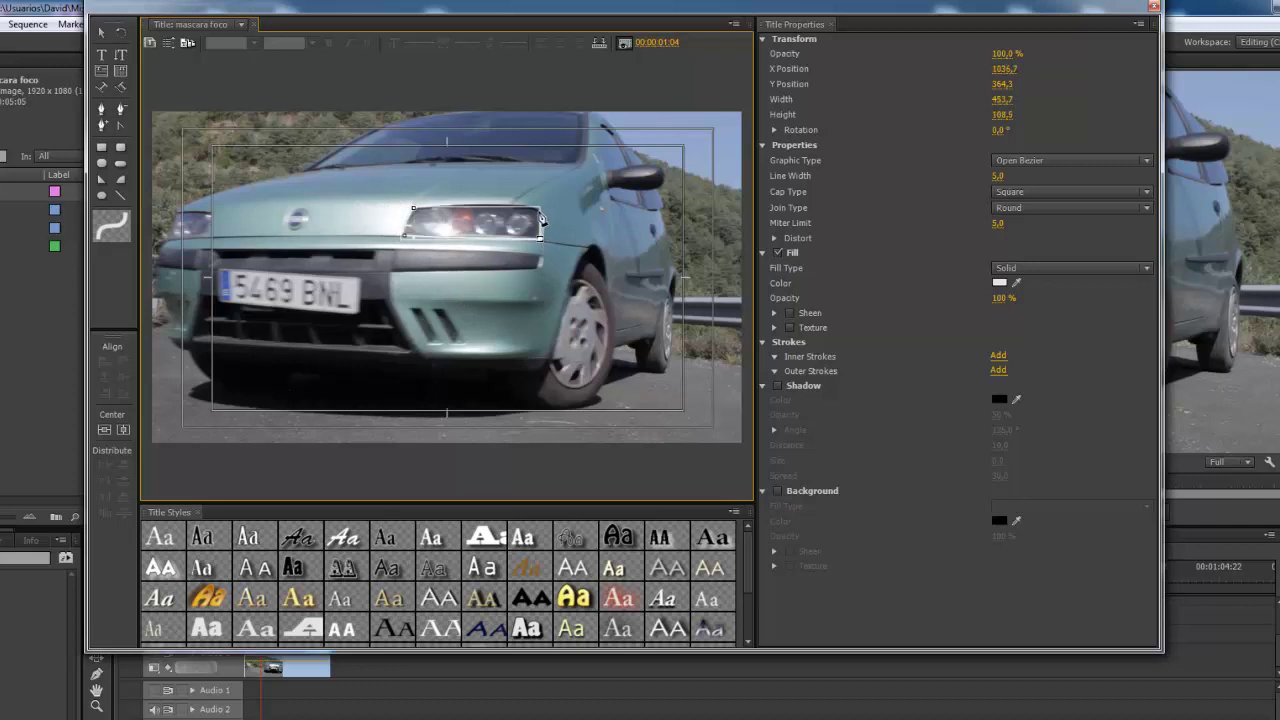
drag(540, 218, 536, 212)
click(413, 212)
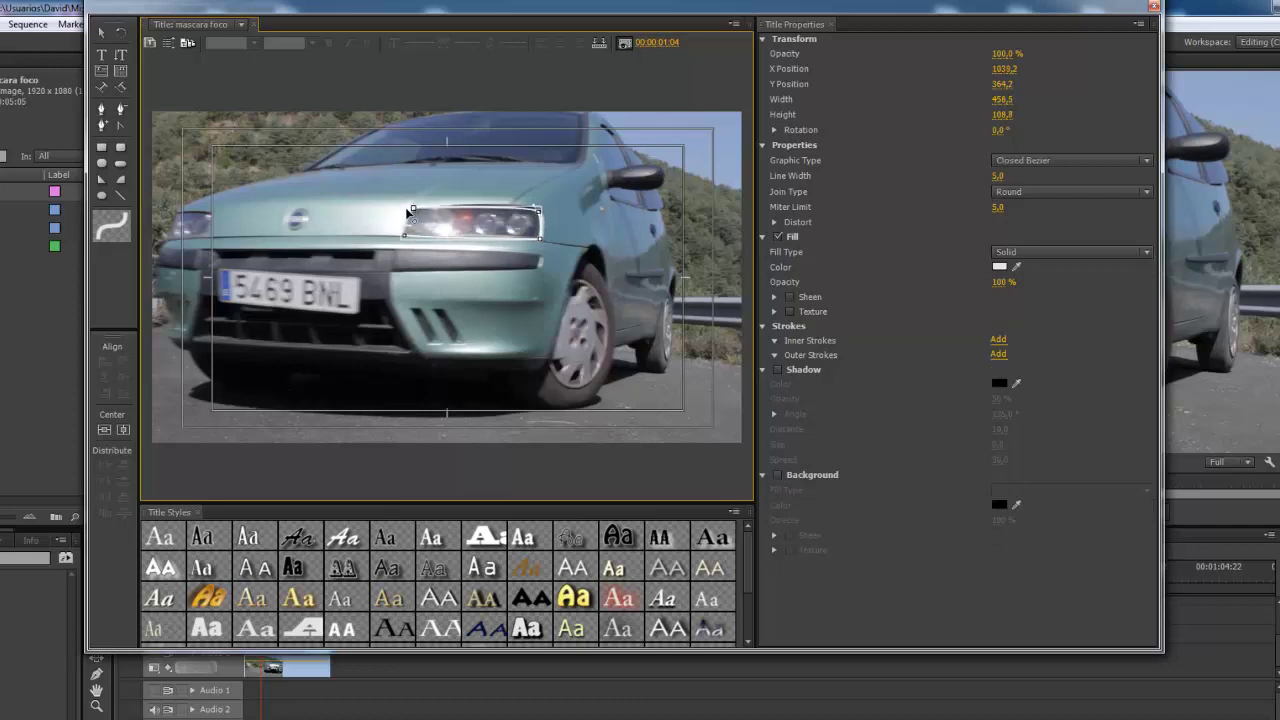
drag(378, 210, 414, 212)
key(p)
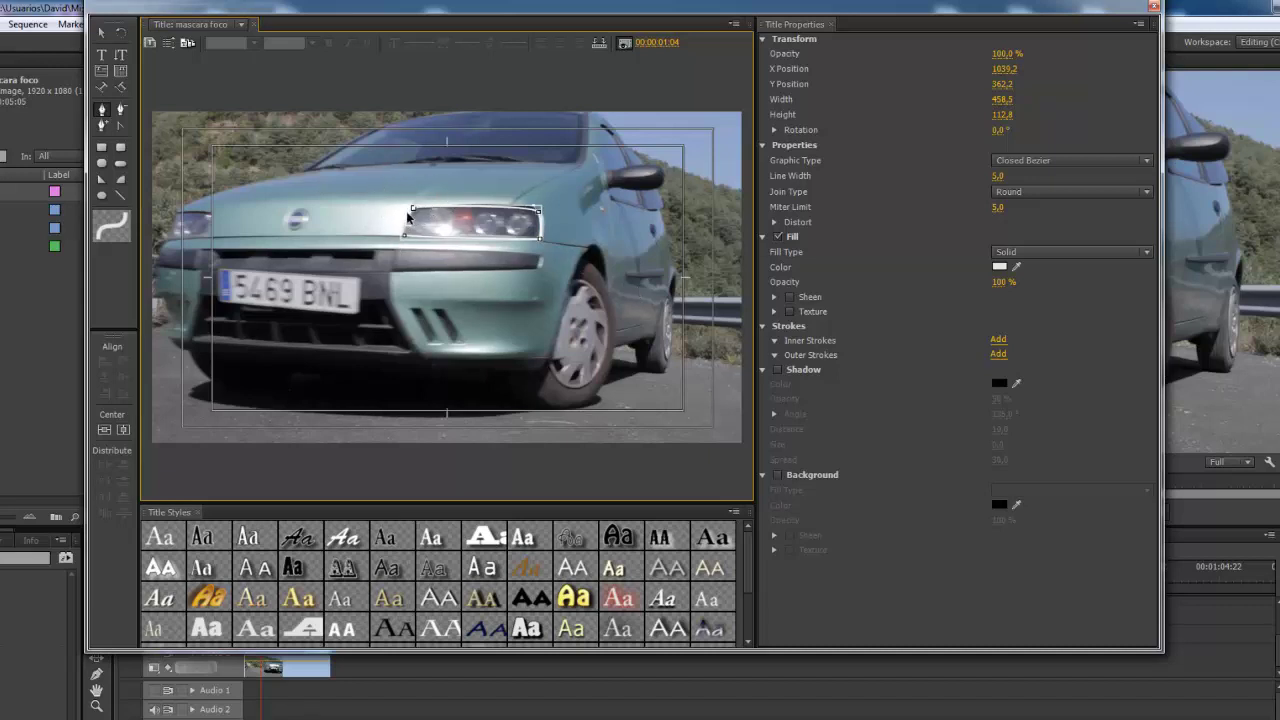
click(113, 233)
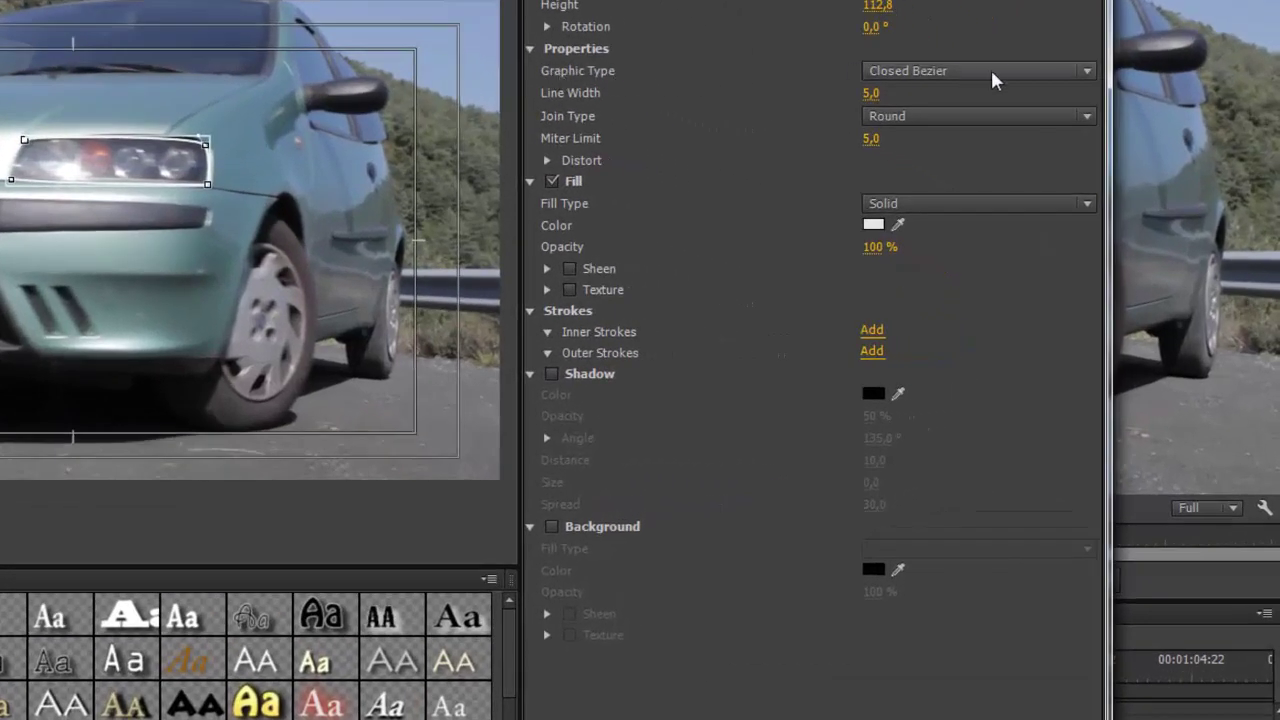
Make the headlight outline a Filled Bezier with a pure white FFFFFF fill
click(1036, 72)
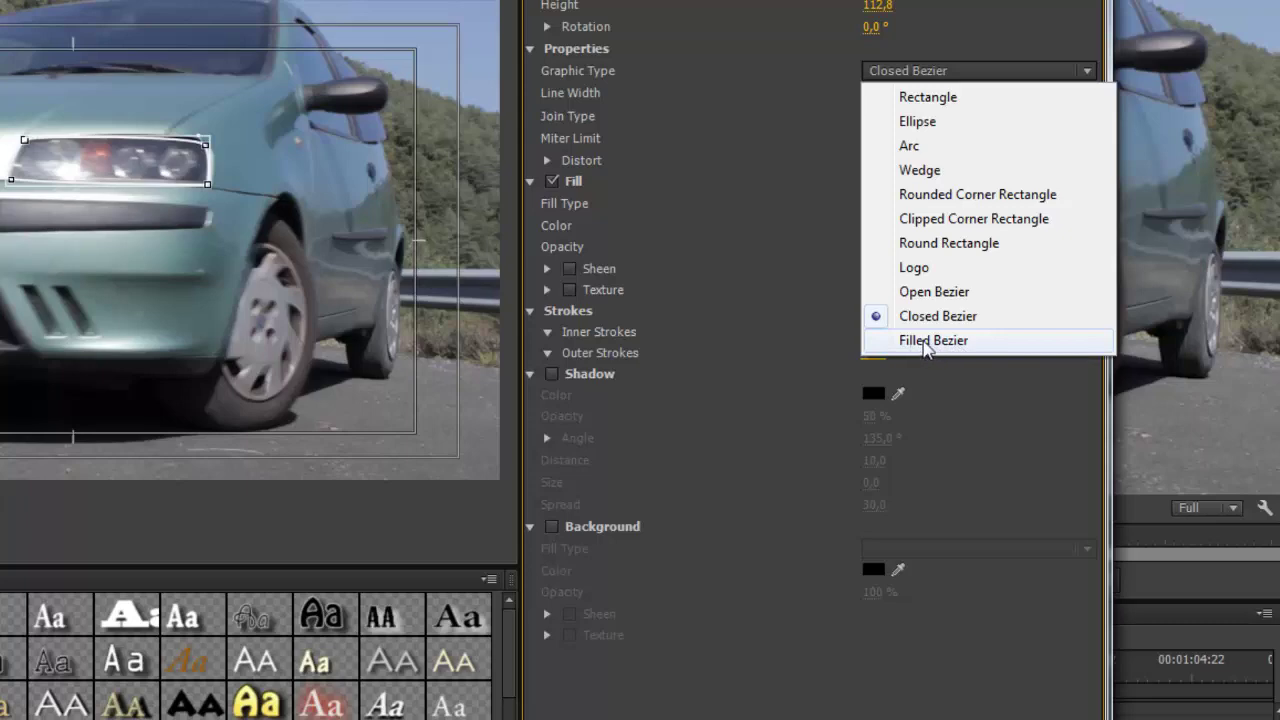
click(927, 341)
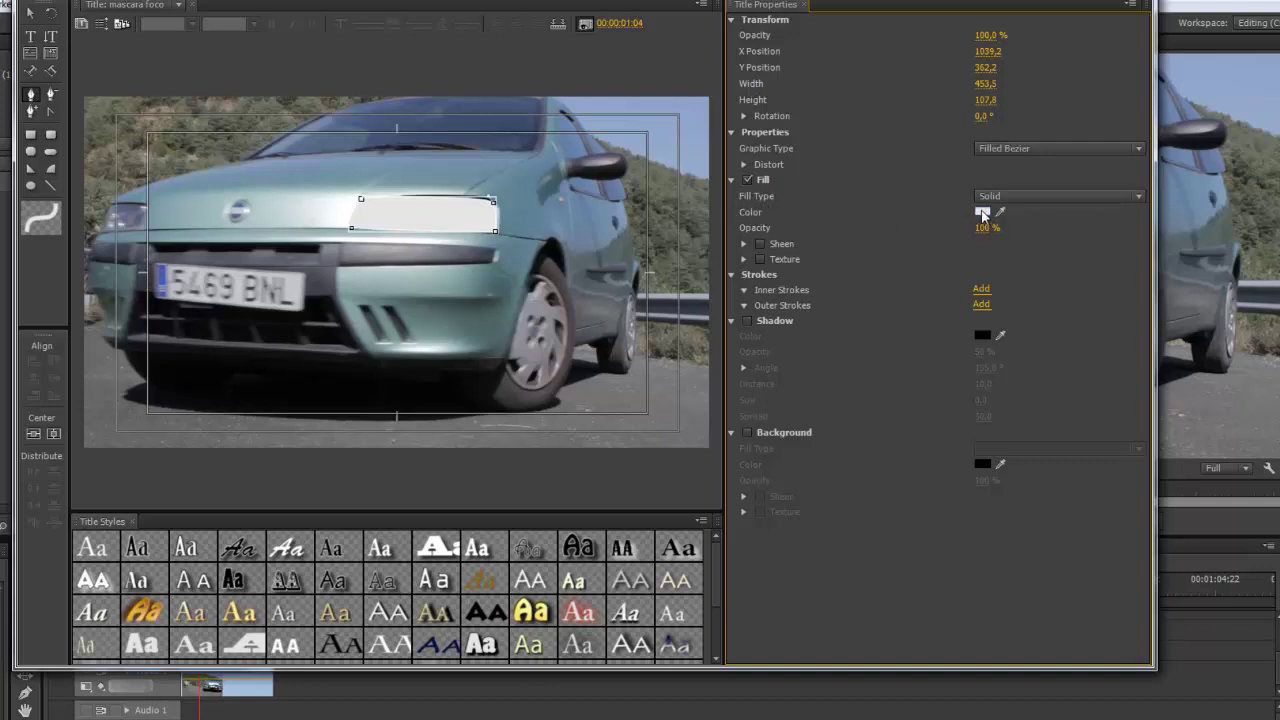
click(982, 211)
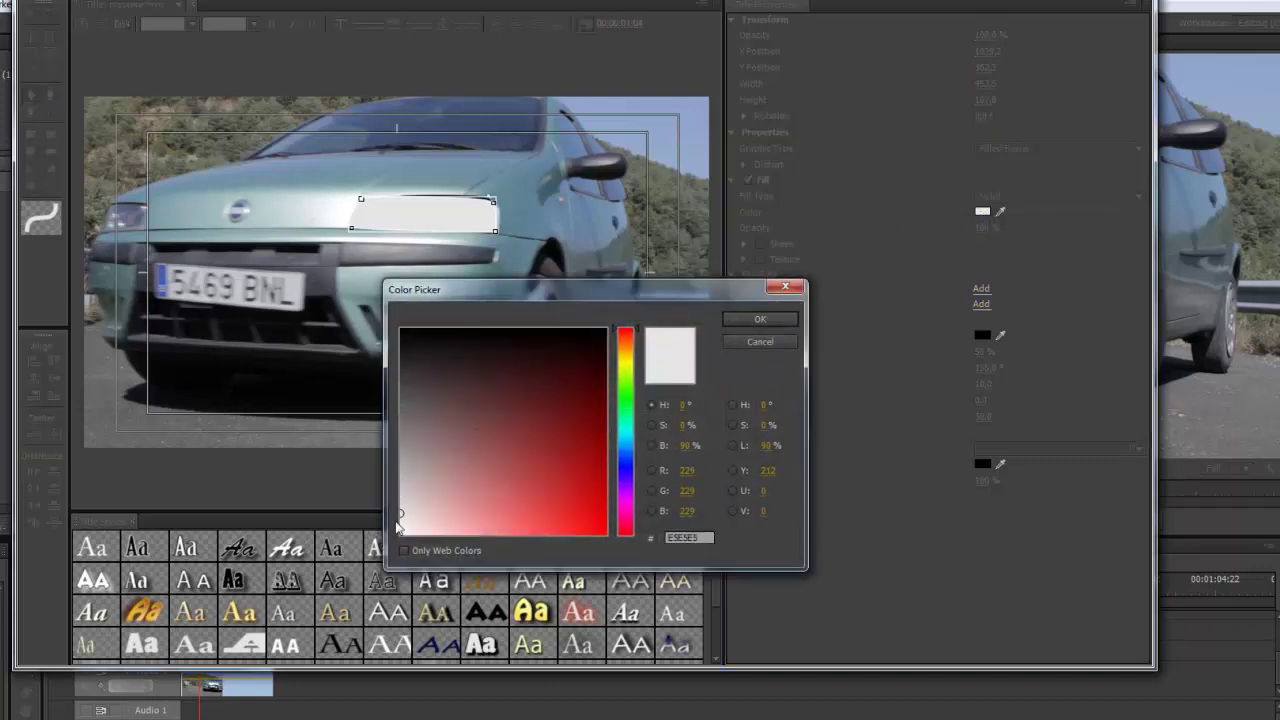
click(400, 533)
click(735, 320)
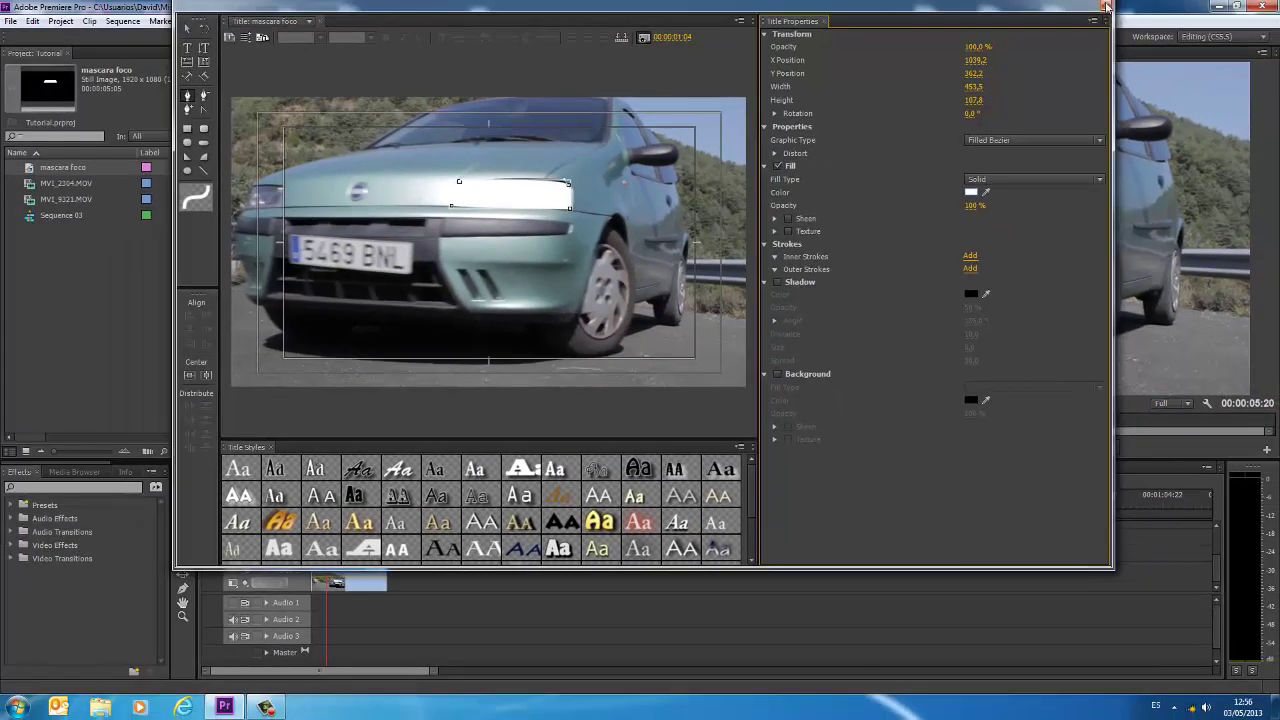
Close the Titler, put 'mascara foco' on Video 3 at the start, trimmed to the car clip's end
click(1105, 8)
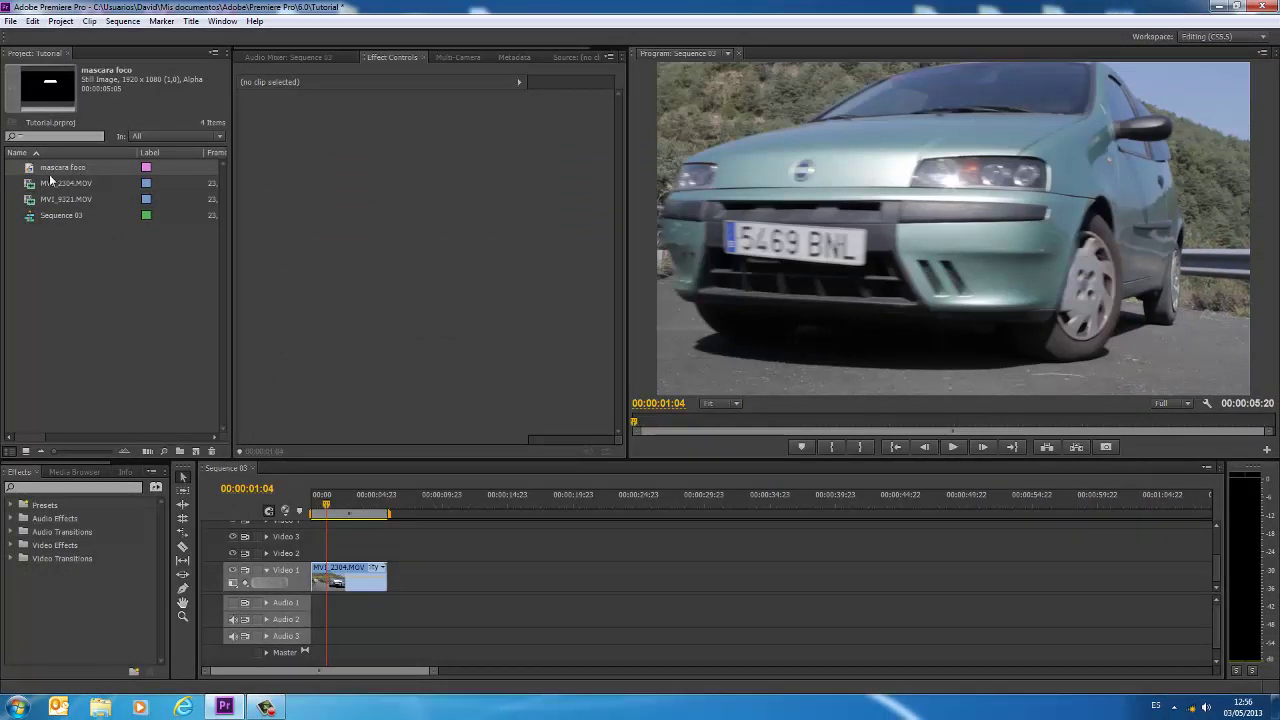
drag(57, 170, 305, 545)
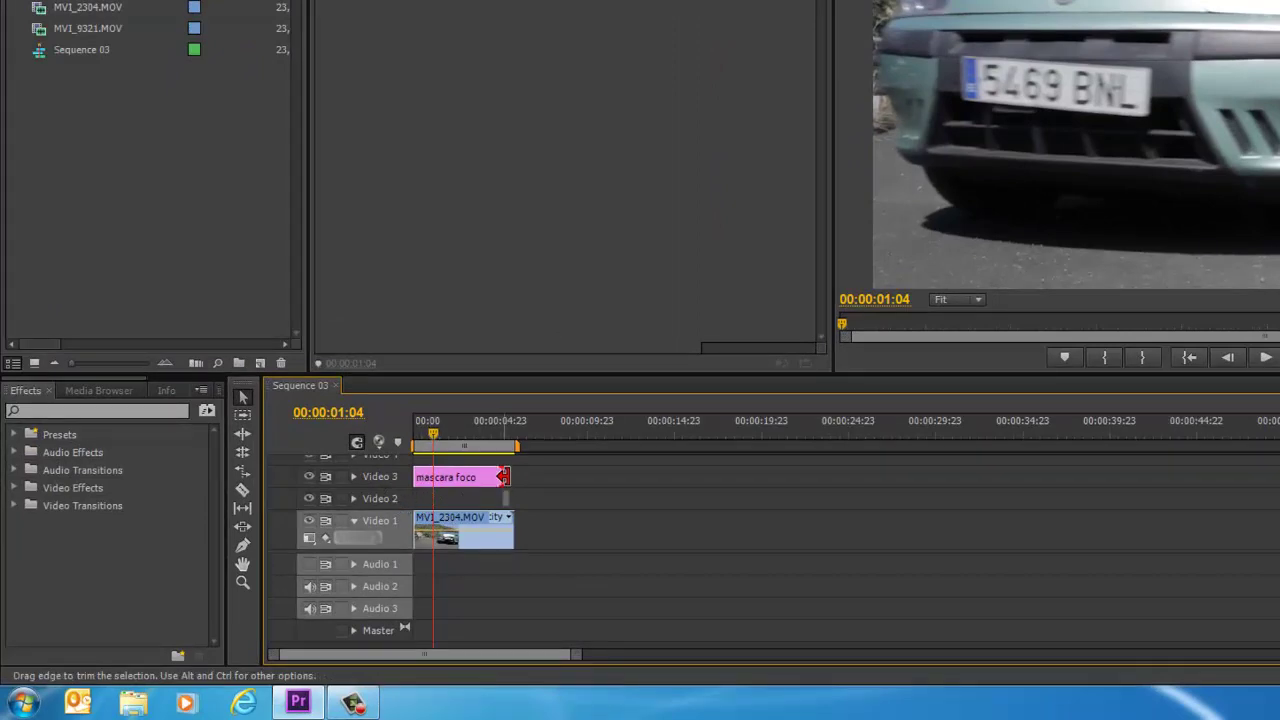
drag(511, 477, 512, 477)
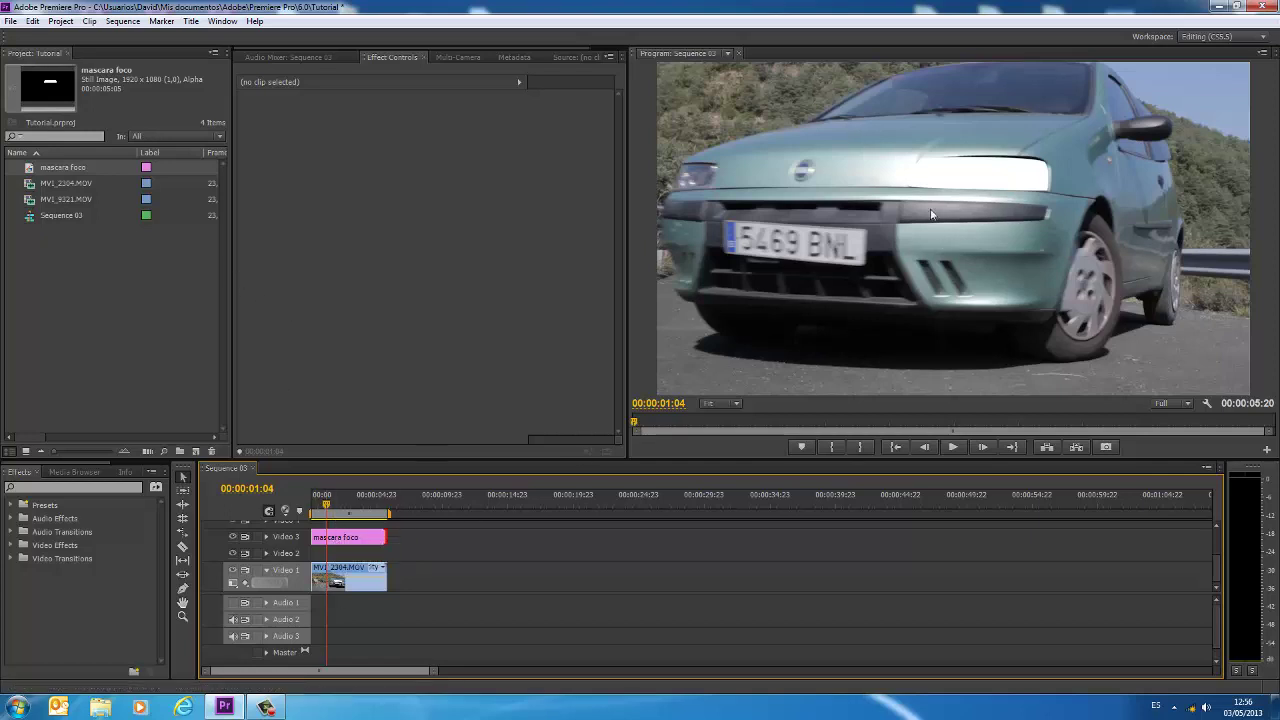
Reopen 'mascara foco' and refit the top-right anchor with Convert Anchor Point, keeping the top edge nearly straight
double_click(341, 538)
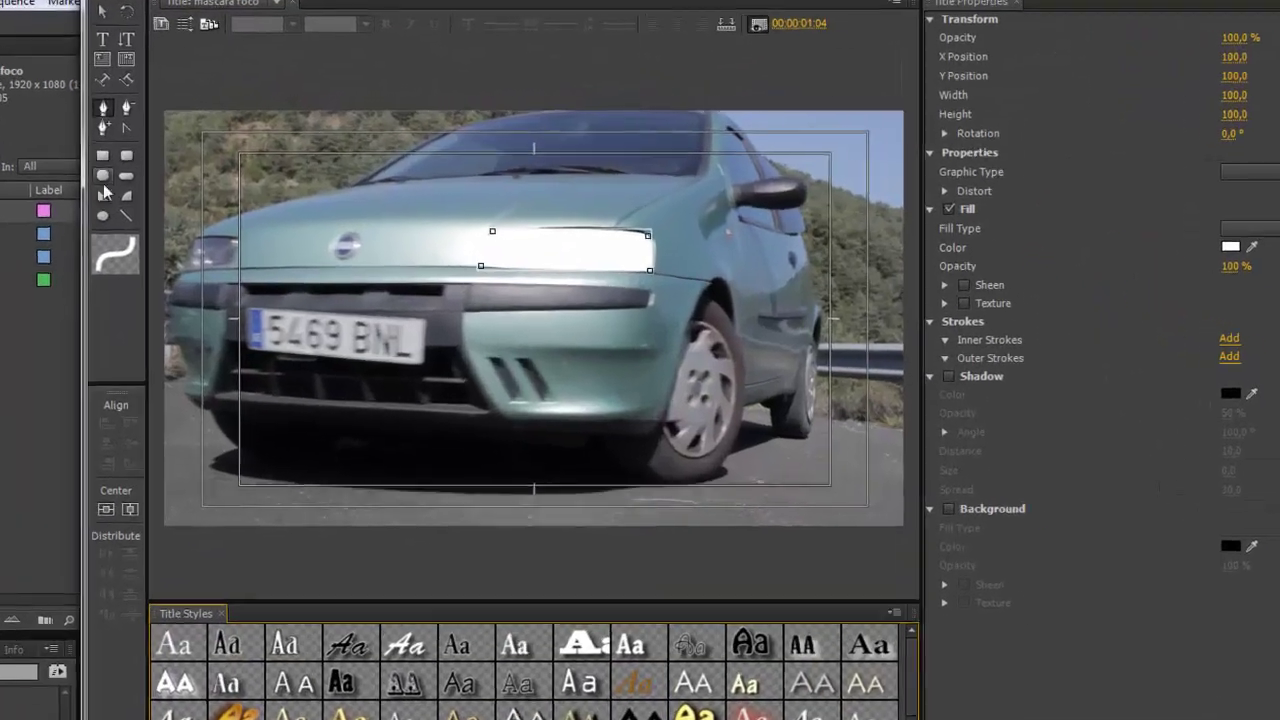
click(124, 129)
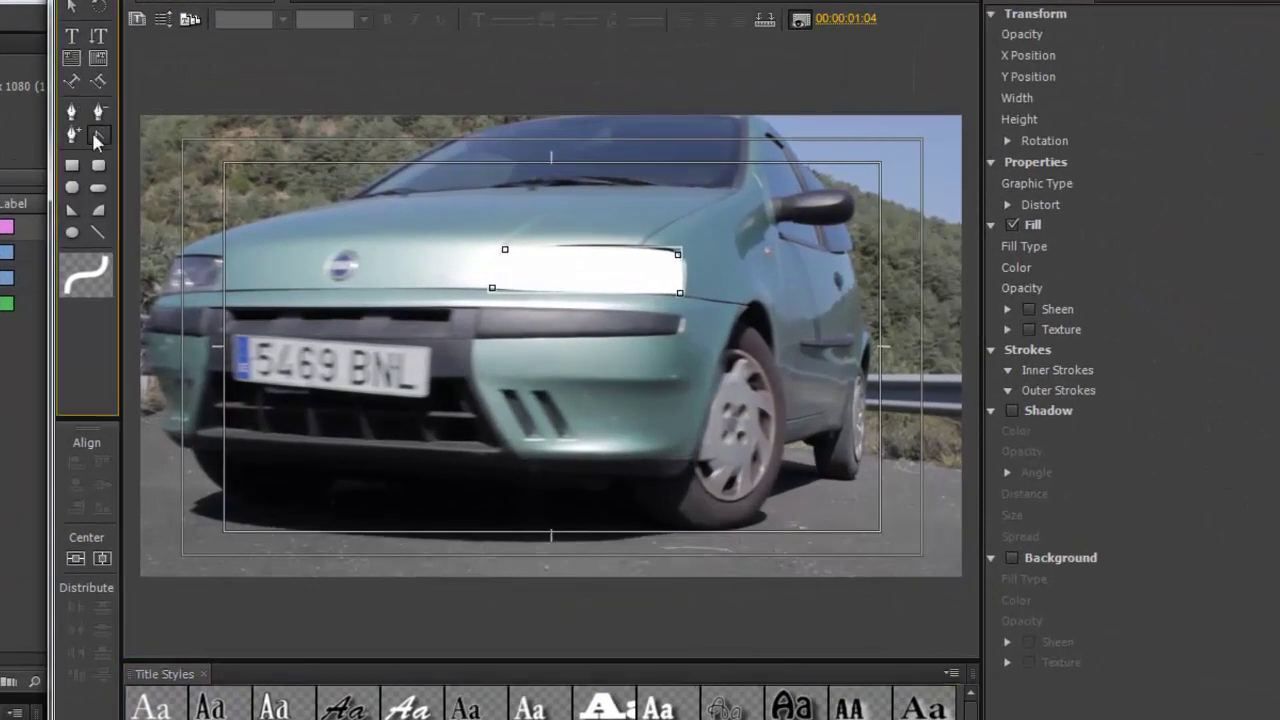
click(98, 111)
click(96, 134)
click(679, 256)
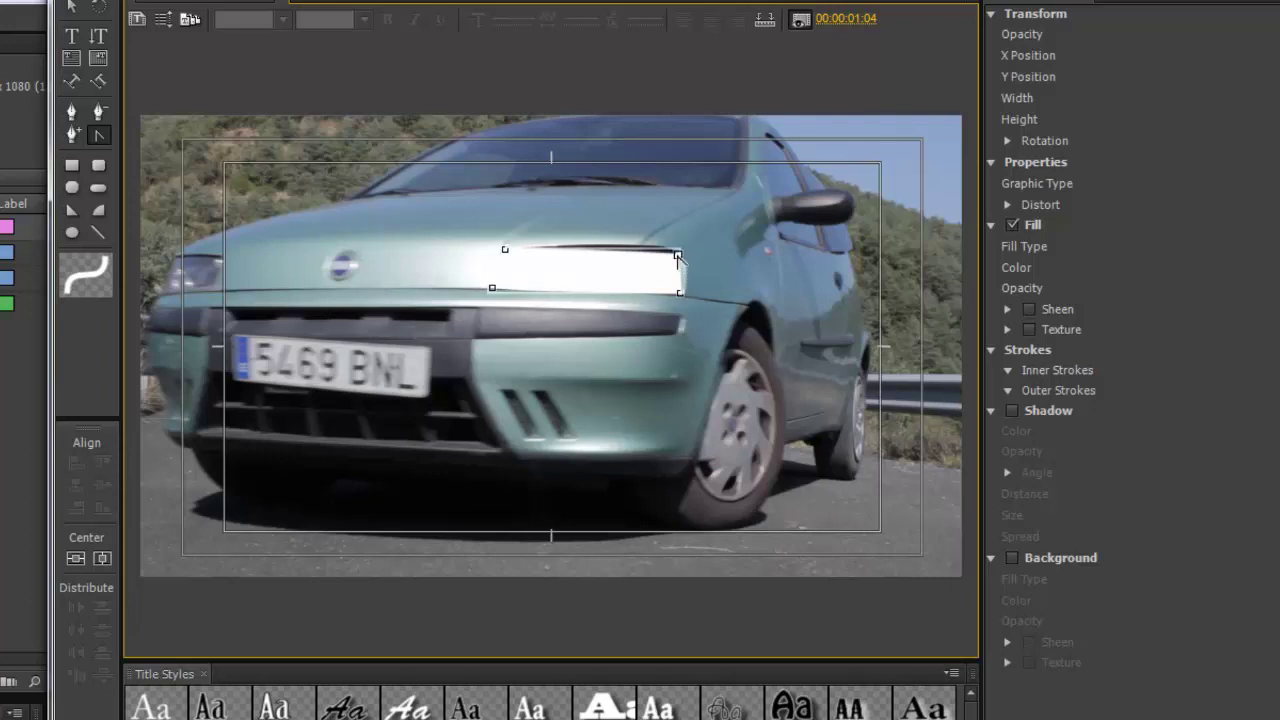
mouse_move(677, 256)
mouse_down()
mouse_move(692, 269)
mouse_move(557, 183)
mouse_up()
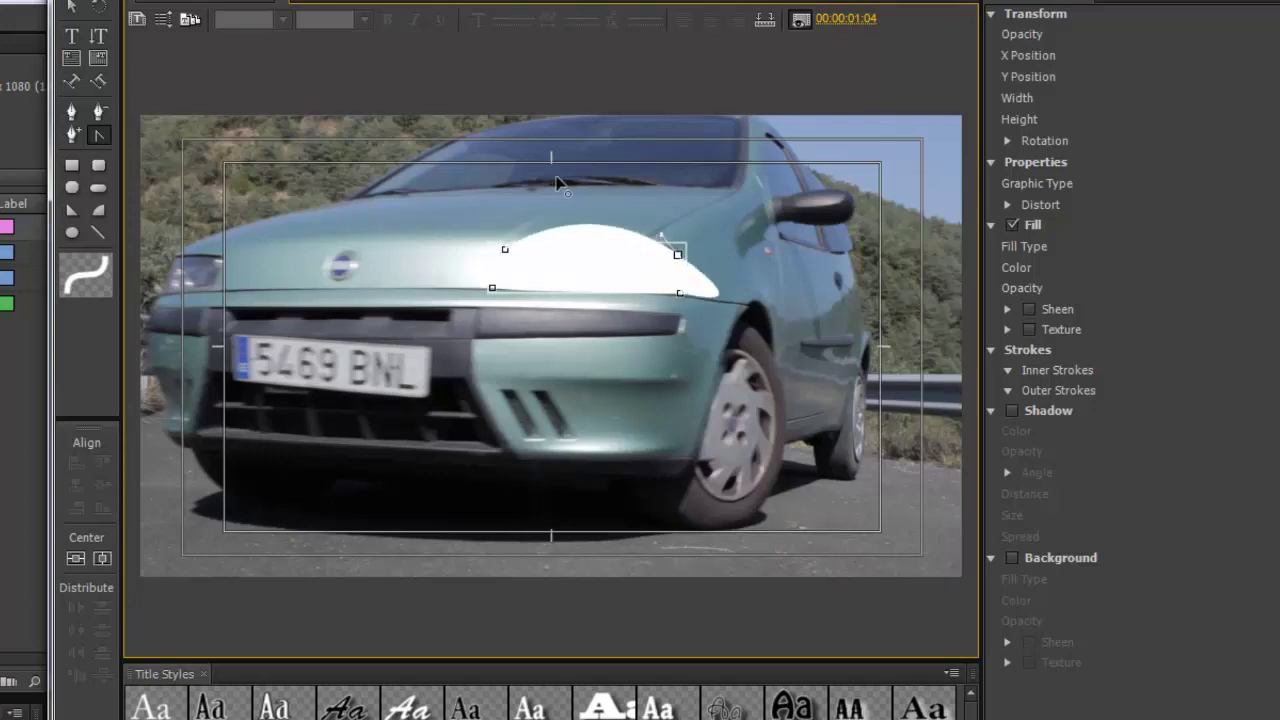
mouse_move(557, 183)
mouse_down()
mouse_move(677, 244)
mouse_move(665, 236)
mouse_up()
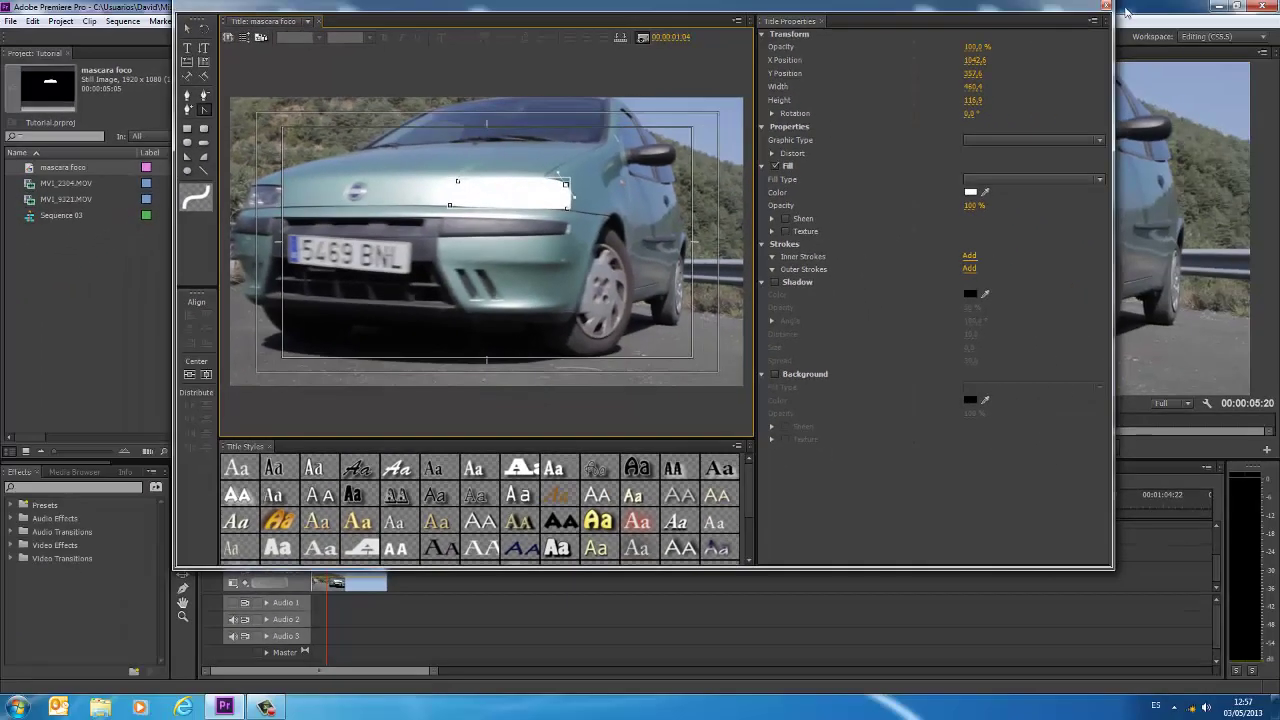
Close the Titler, preview the mask, and select the MVI_2304.MOV clip on Video 1
click(1105, 8)
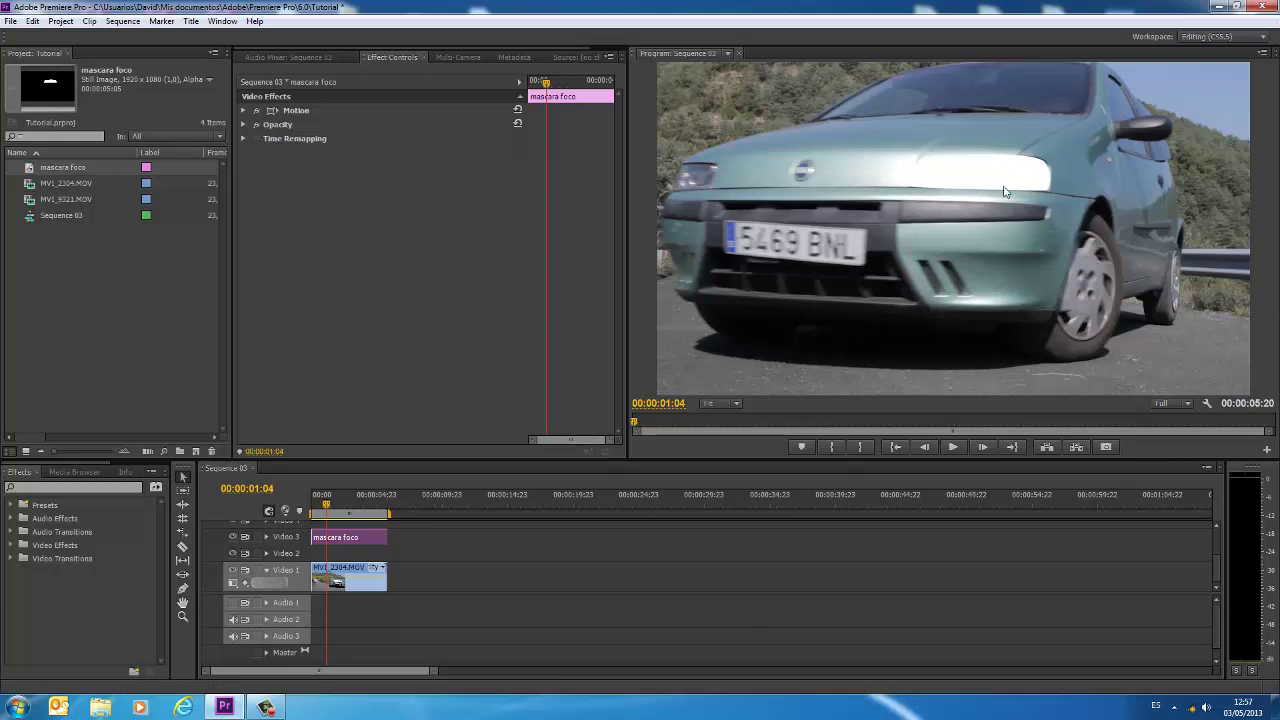
drag(330, 505, 326, 506)
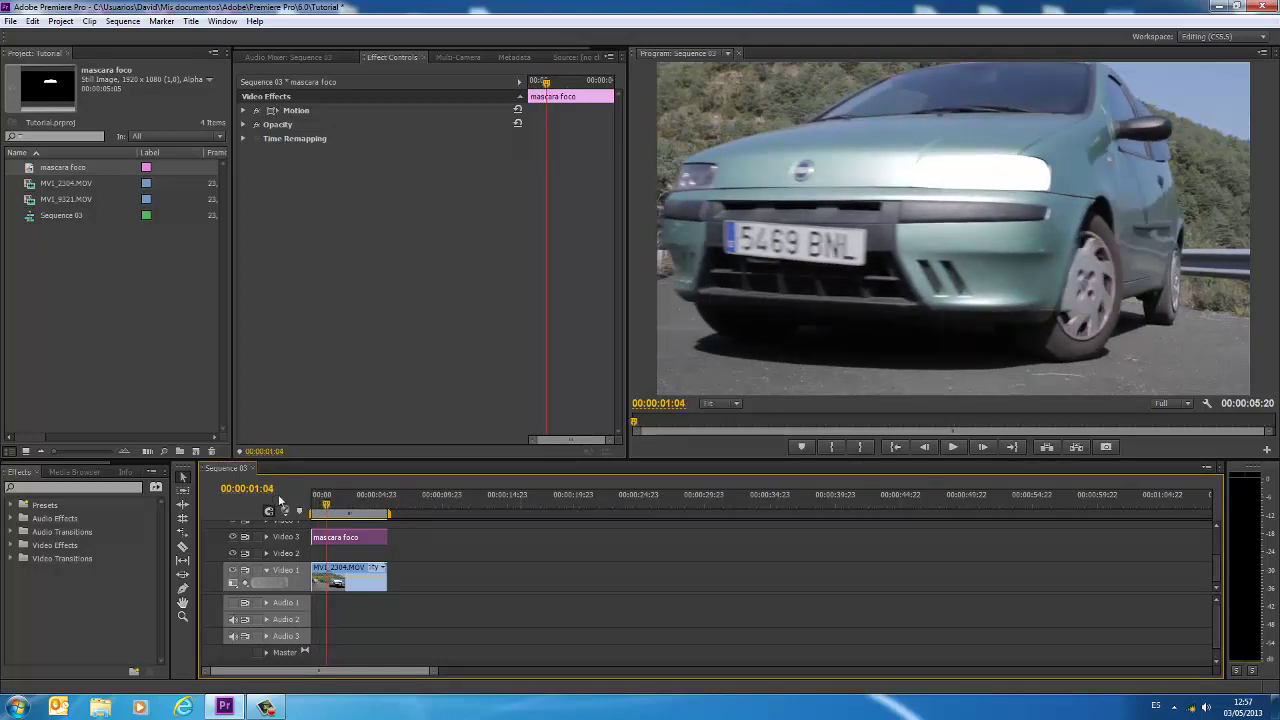
click(350, 585)
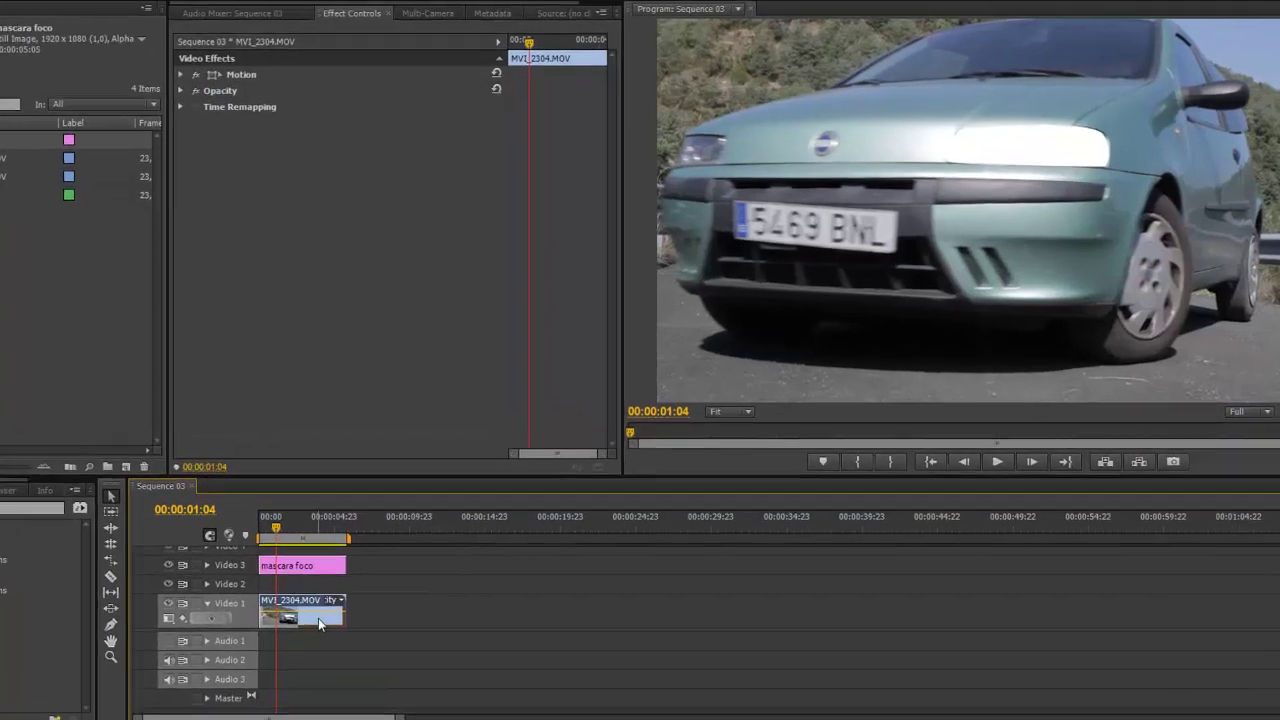
Copy the car clip and position the playhead at around seven seconds
right_click(366, 586)
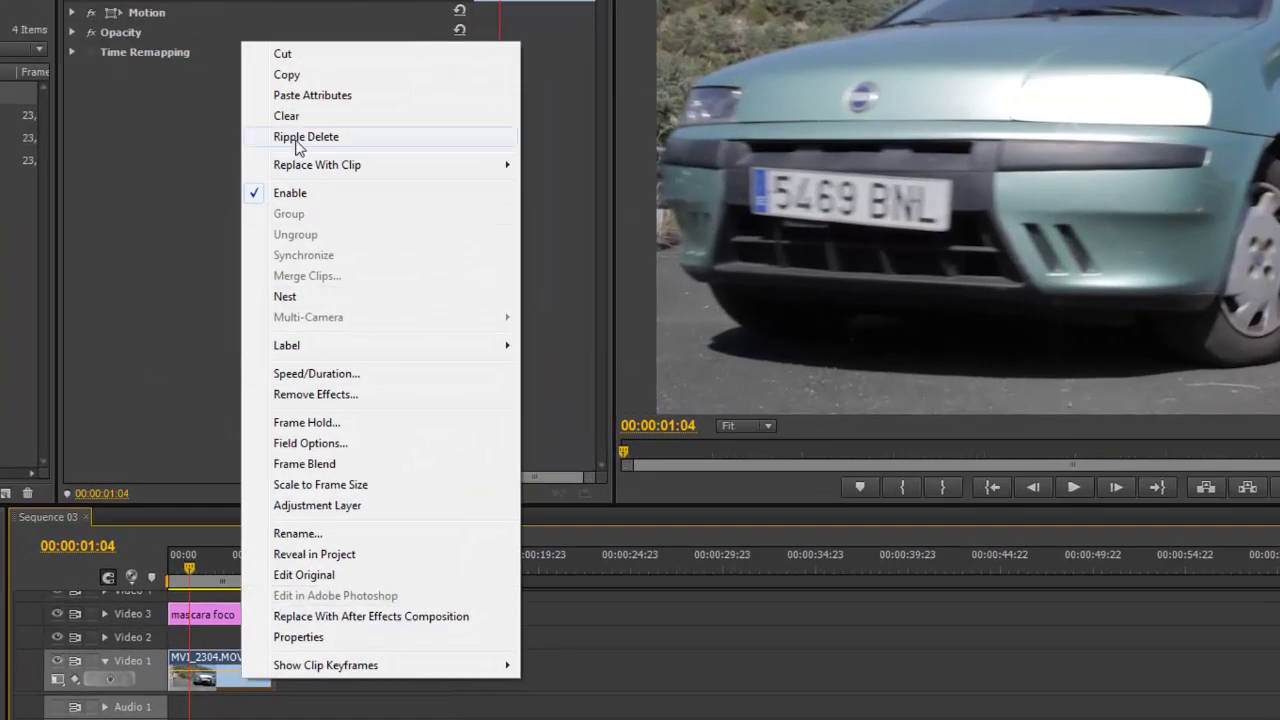
click(290, 75)
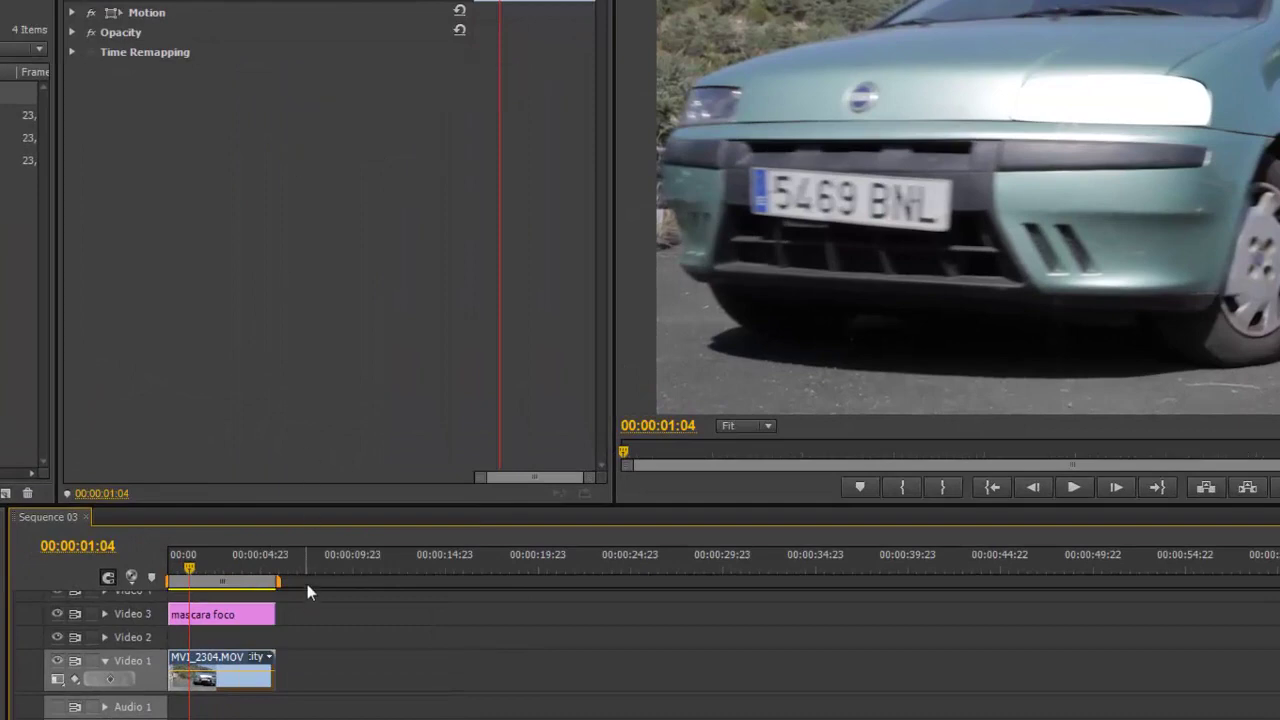
drag(307, 570, 307, 570)
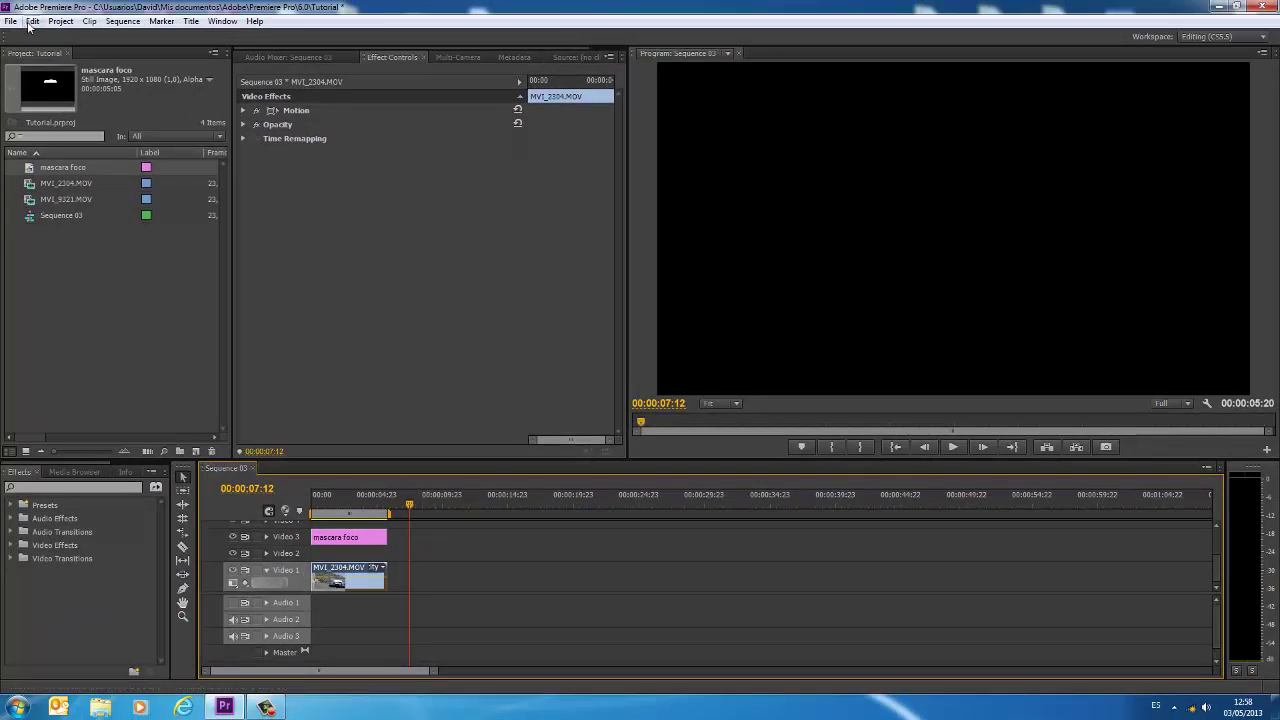
click(32, 21)
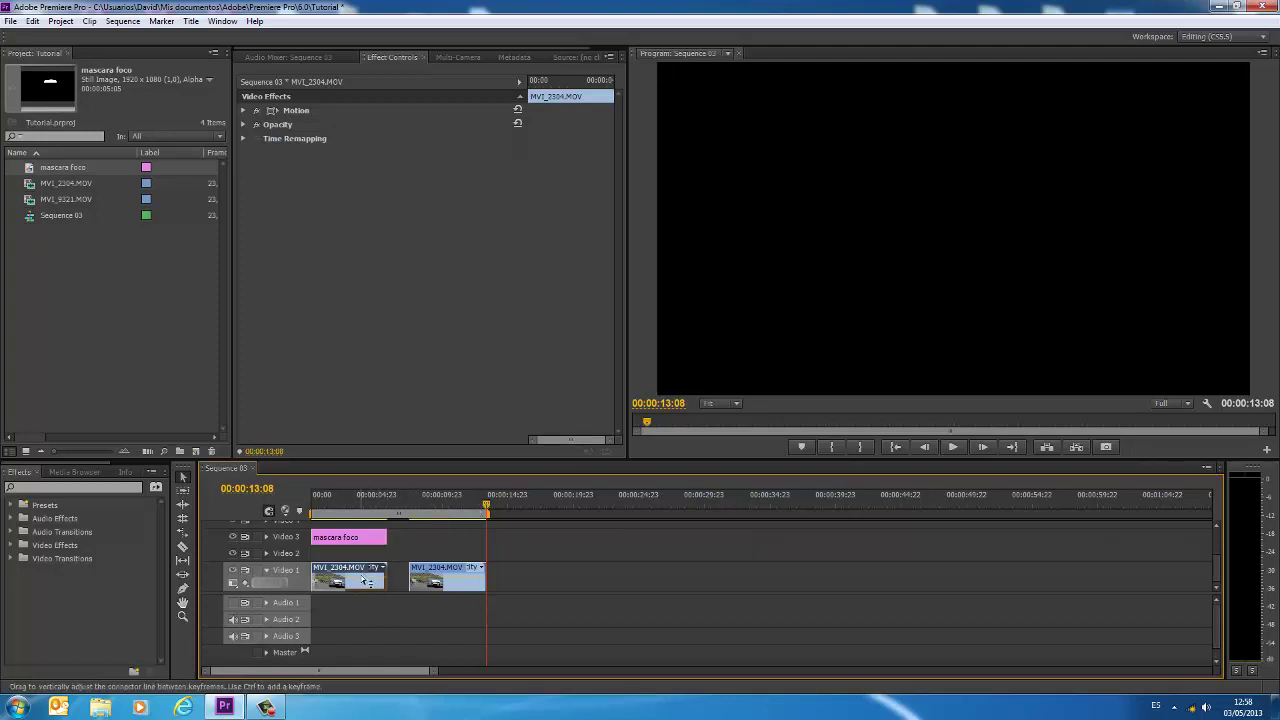
click(407, 503)
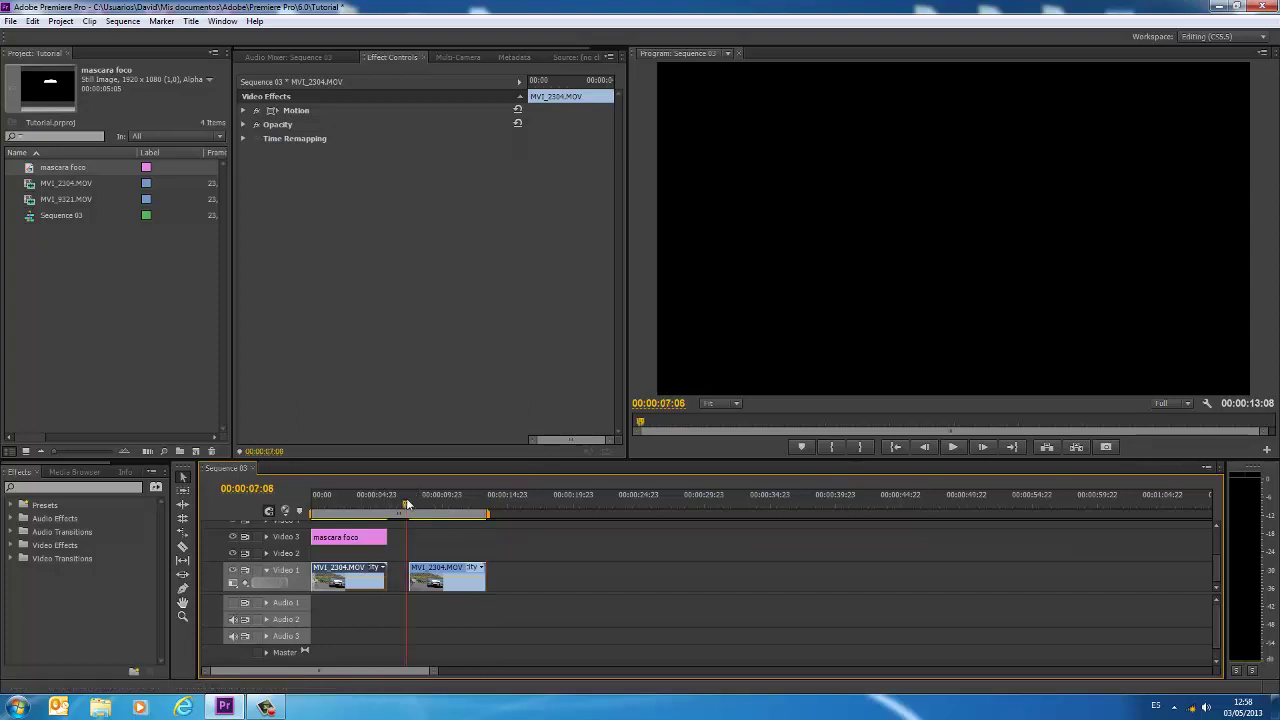
drag(407, 503, 409, 503)
Move the second MVI_2304 clip from Video 1 onto Video 2 at 00:00 and preview earlier frames
click(438, 578)
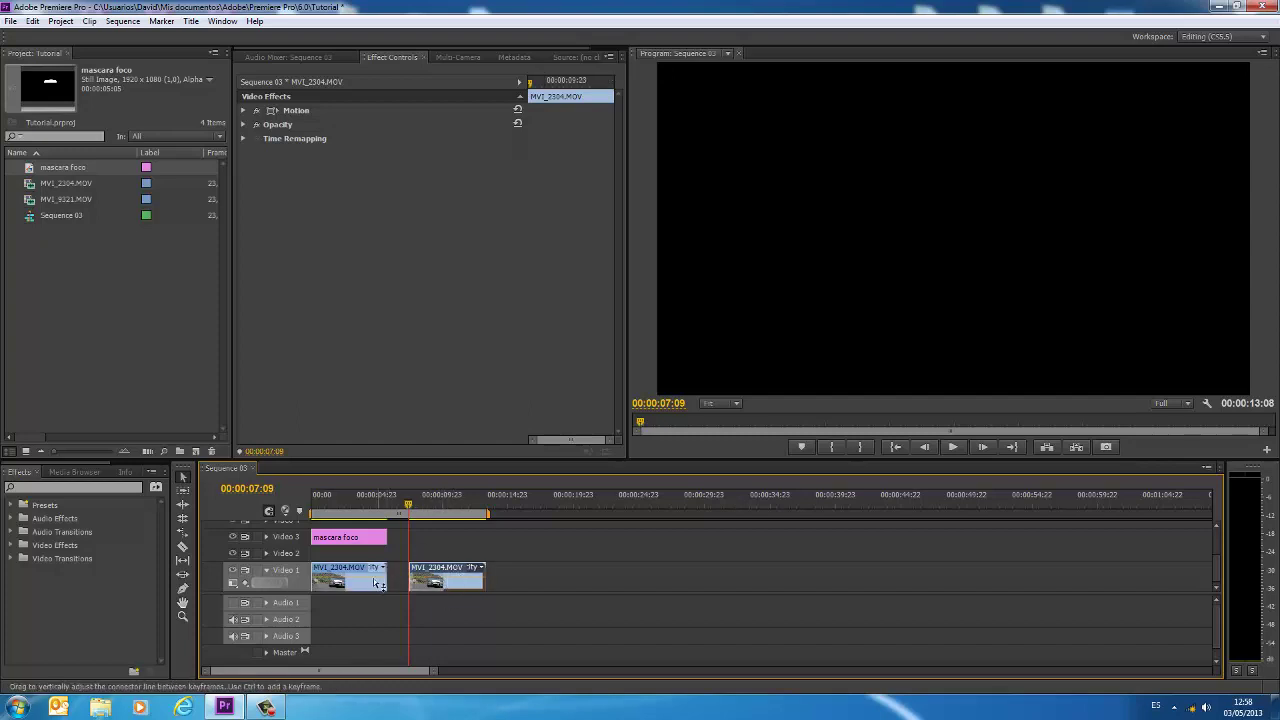
click(446, 588)
click(445, 584)
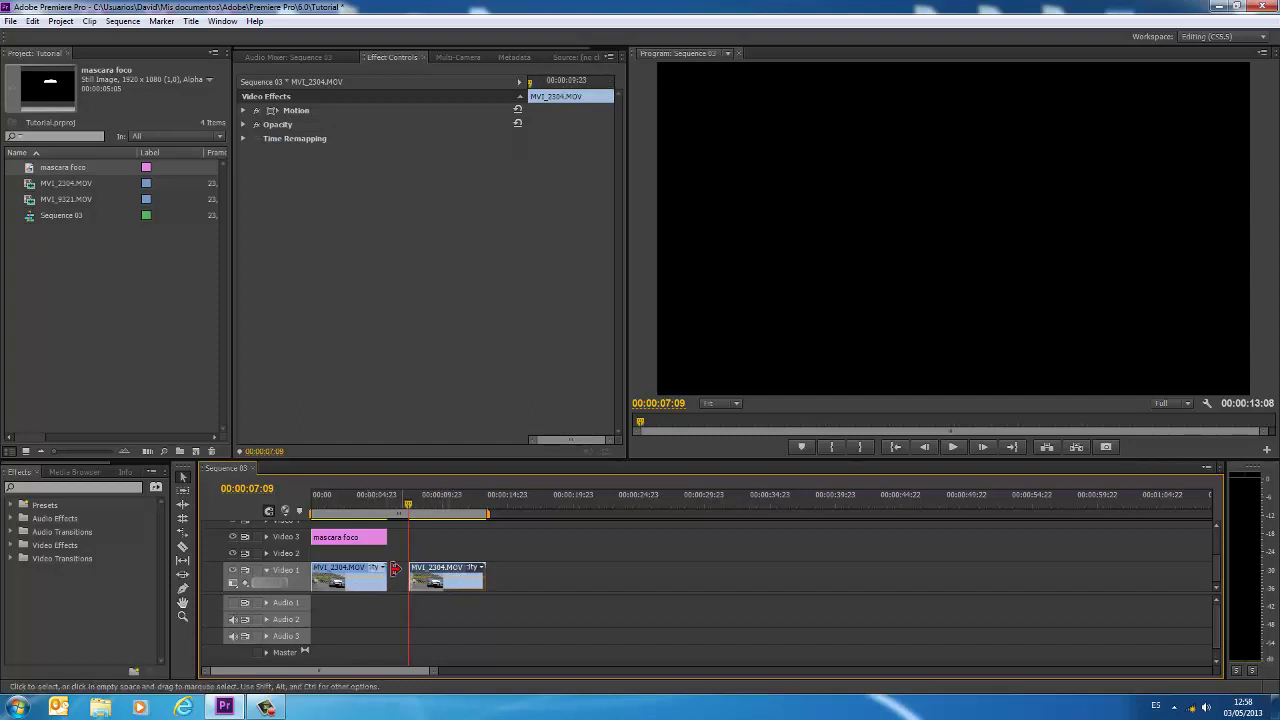
drag(435, 578, 323, 556)
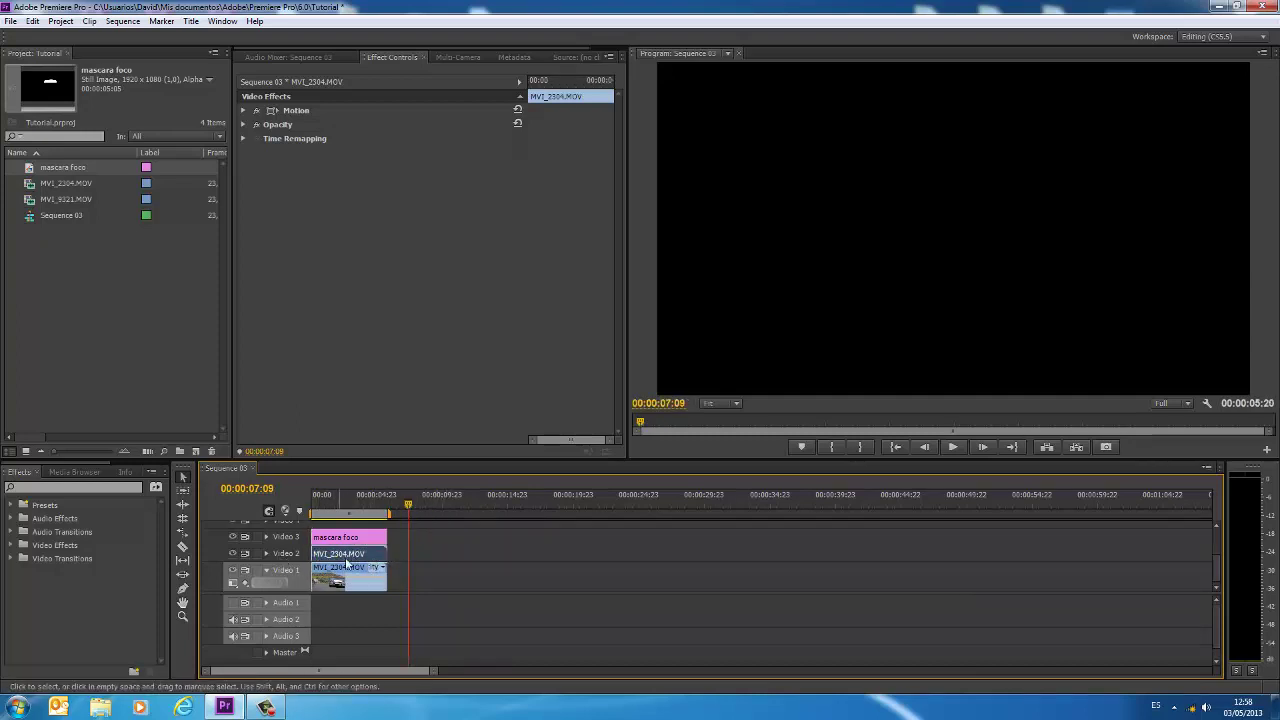
click(351, 498)
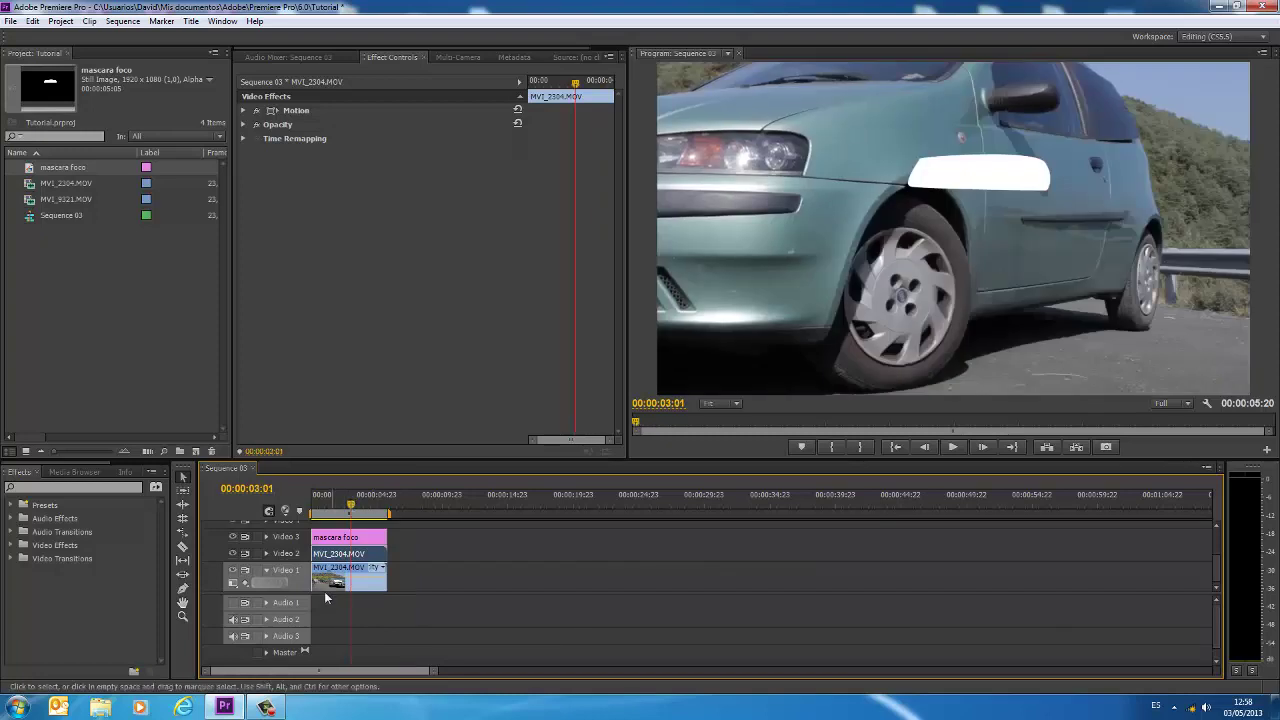
click(331, 540)
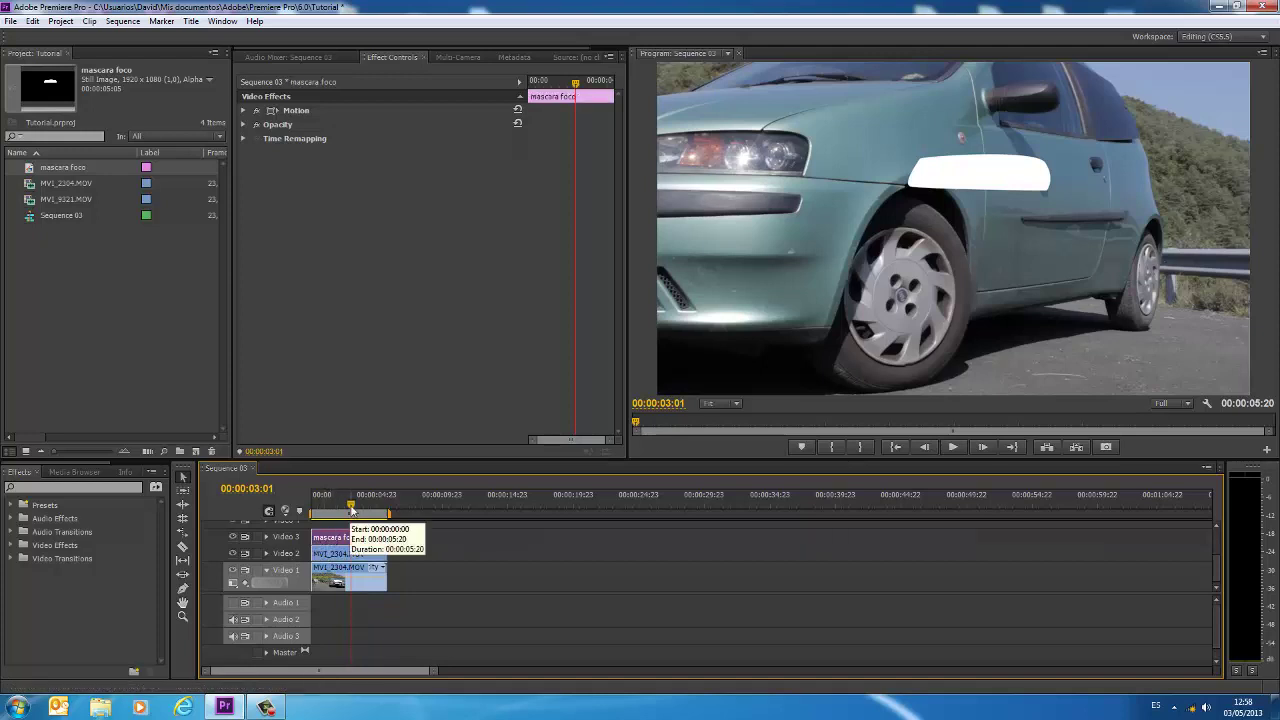
drag(350, 509, 326, 509)
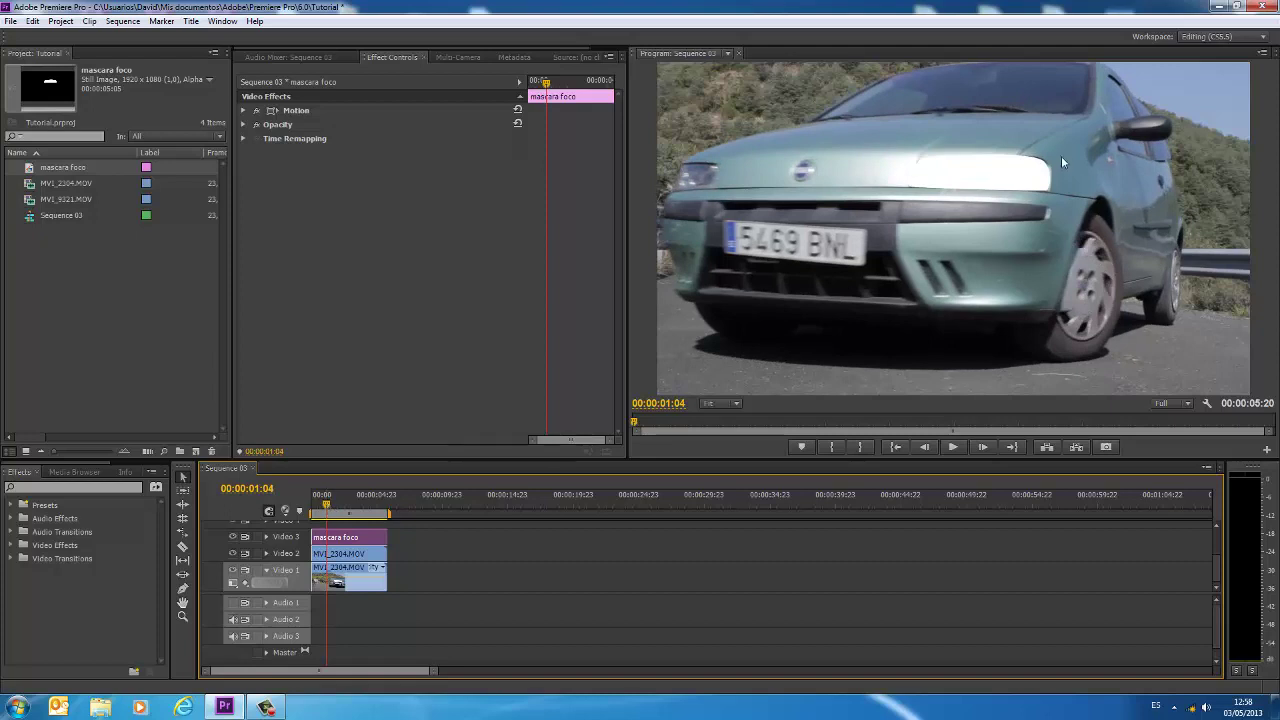
Select the Video 2 car clip and expand Video Effects > Keying in the Effects panel
click(372, 556)
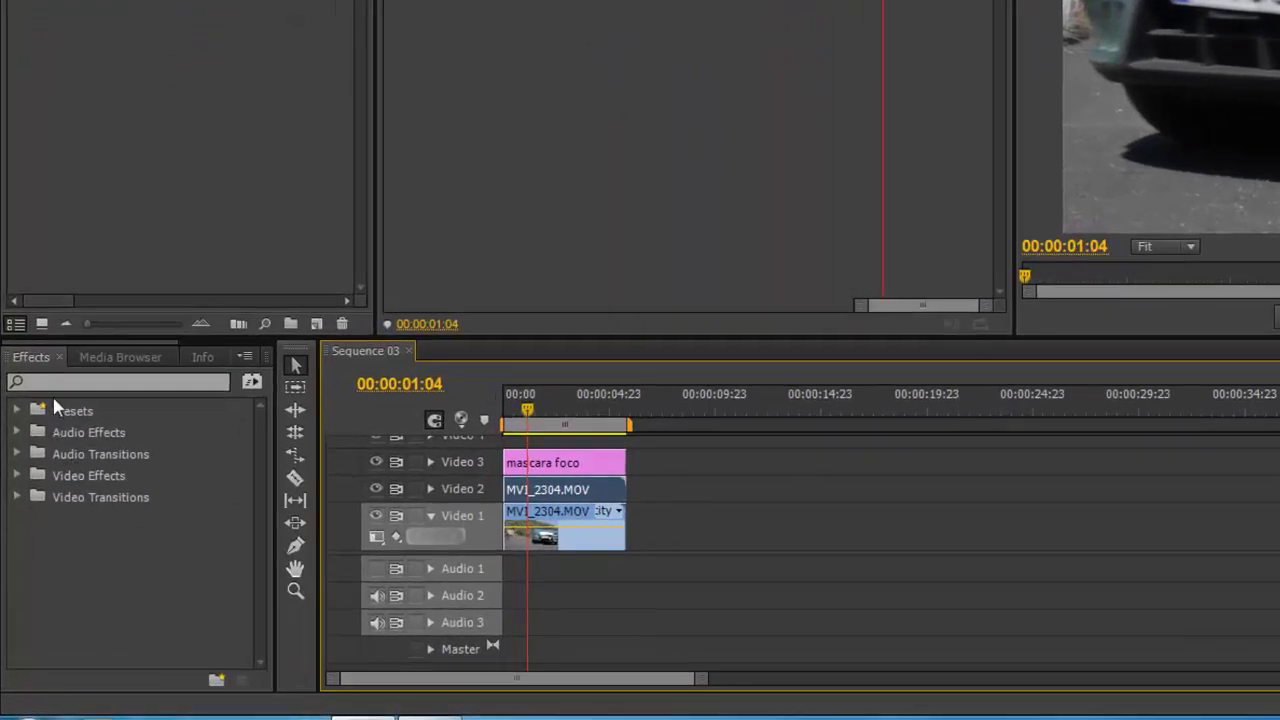
click(16, 476)
scroll(73, 469, down, 1)
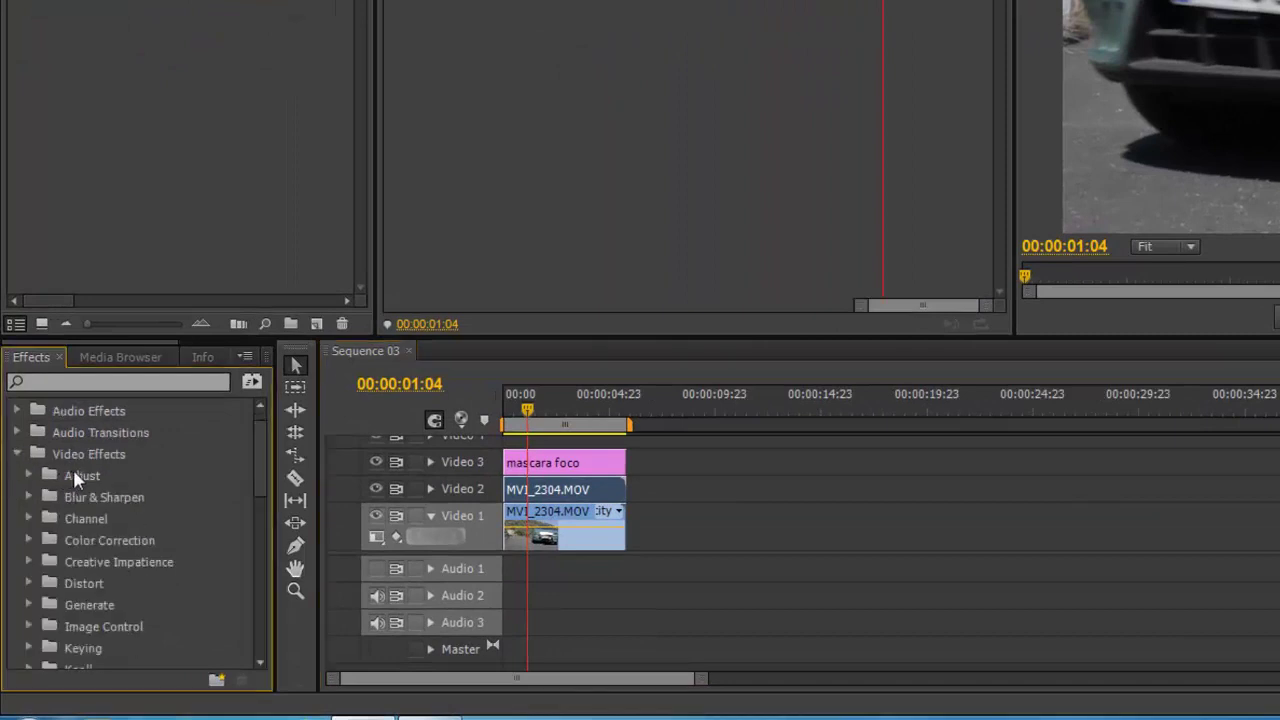
scroll(85, 473, down, 2)
scroll(94, 484, down, 2)
scroll(94, 486, down, 2)
scroll(88, 447, up, 1)
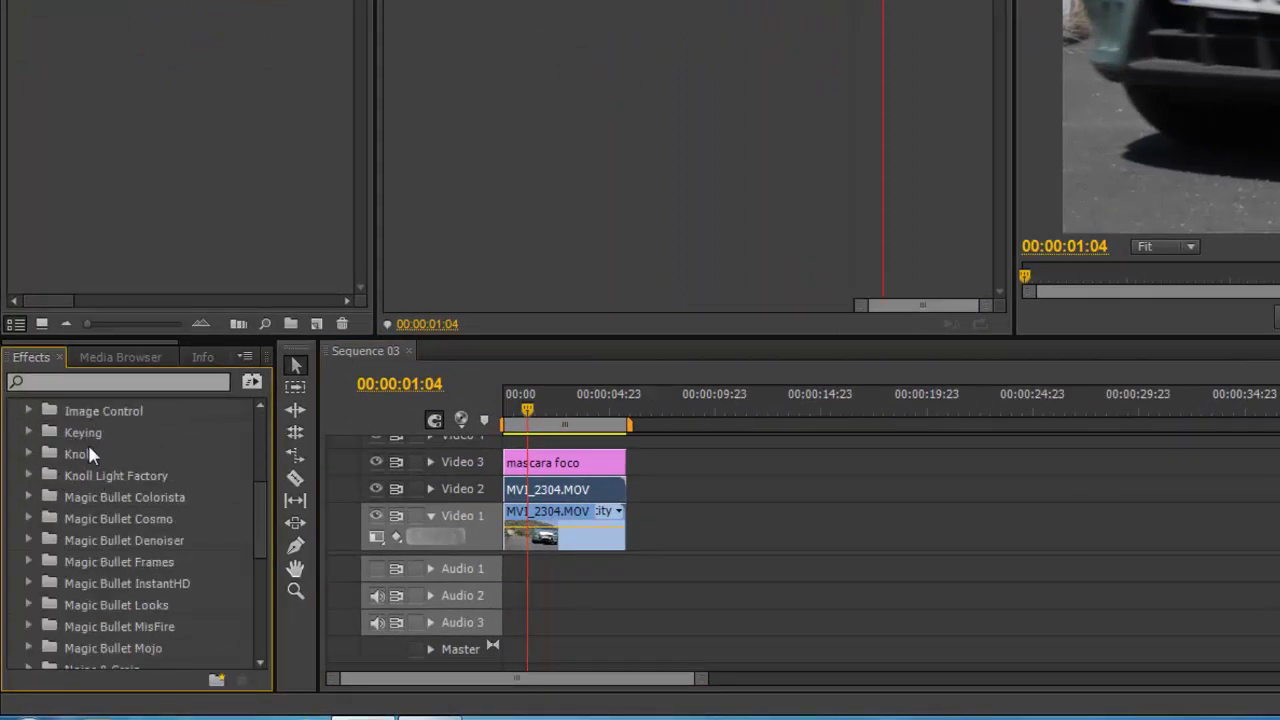
click(28, 432)
scroll(160, 484, down, 2)
scroll(162, 497, down, 4)
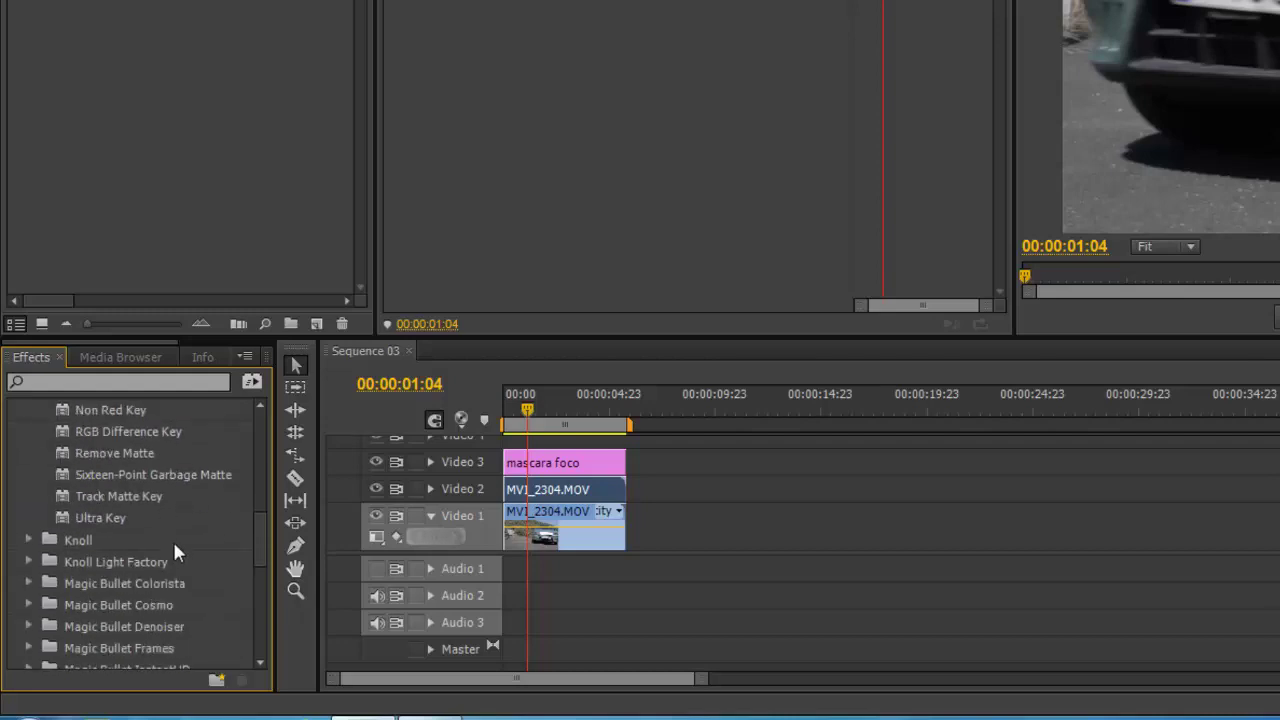
scroll(150, 530, up, 1)
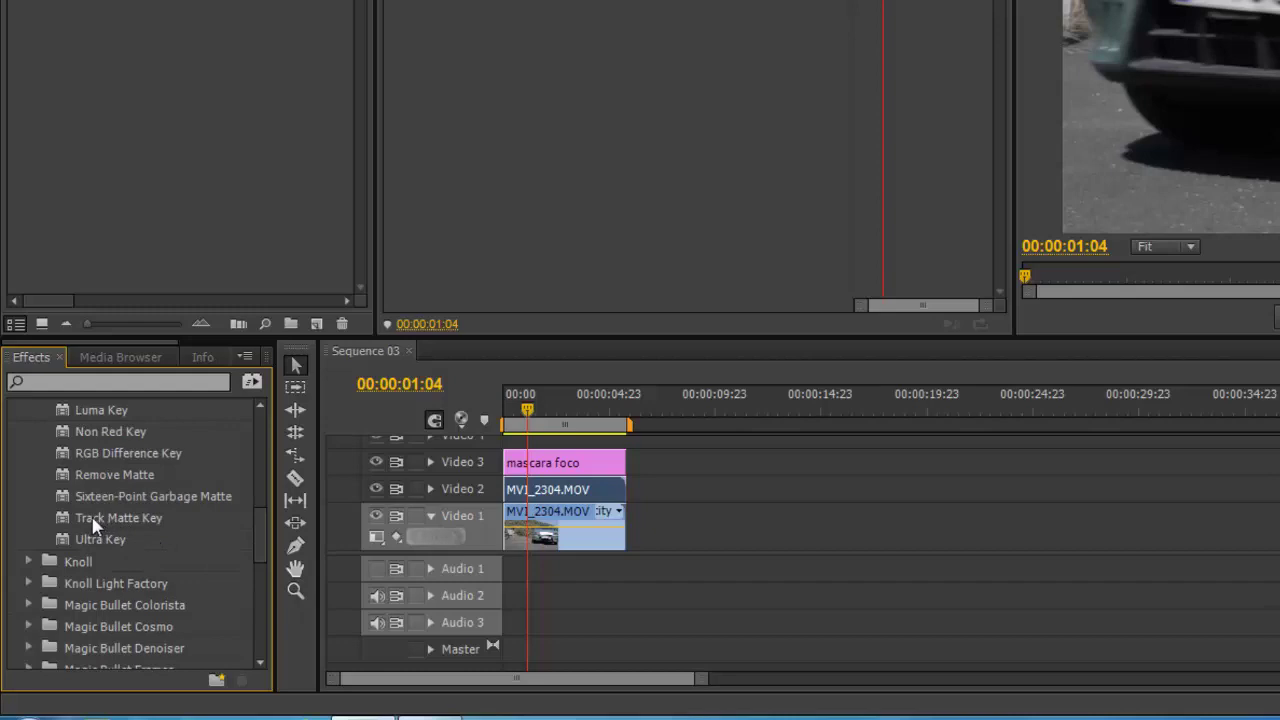
Apply Track Matte Key to the Video 2 clip, then delete it in Effect Controls
drag(88, 525, 534, 491)
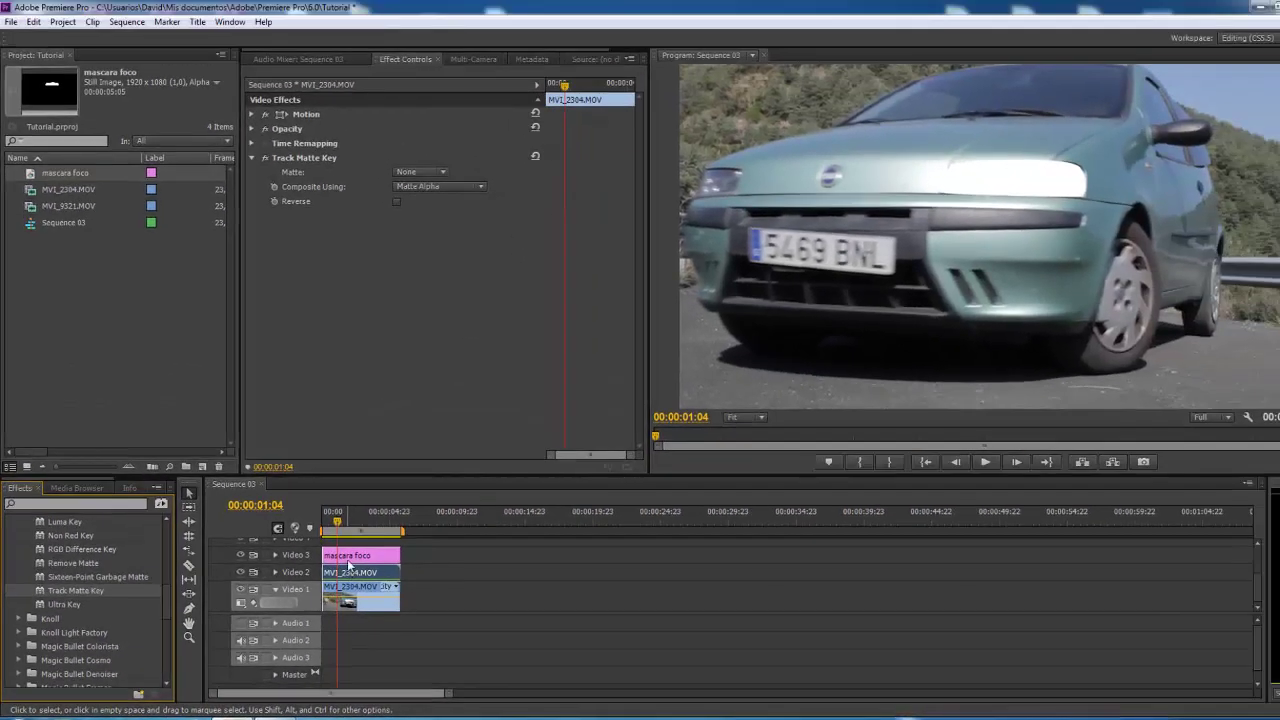
click(292, 163)
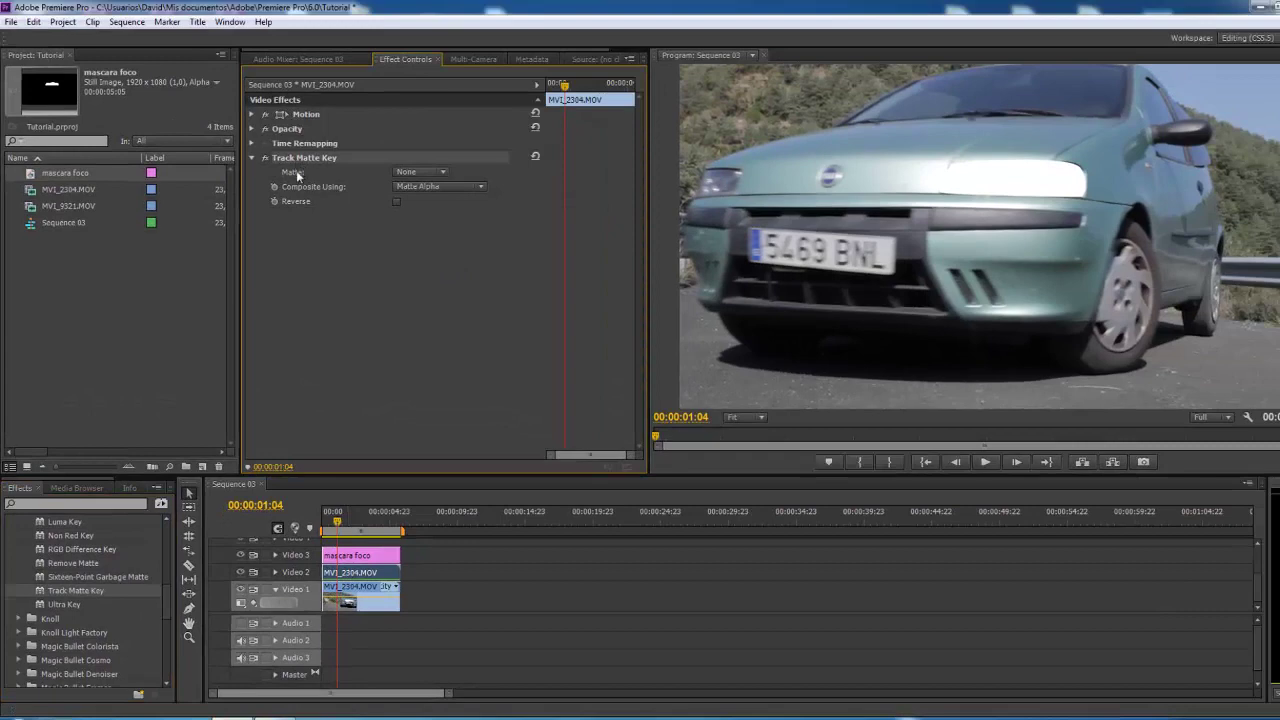
key(Delete)
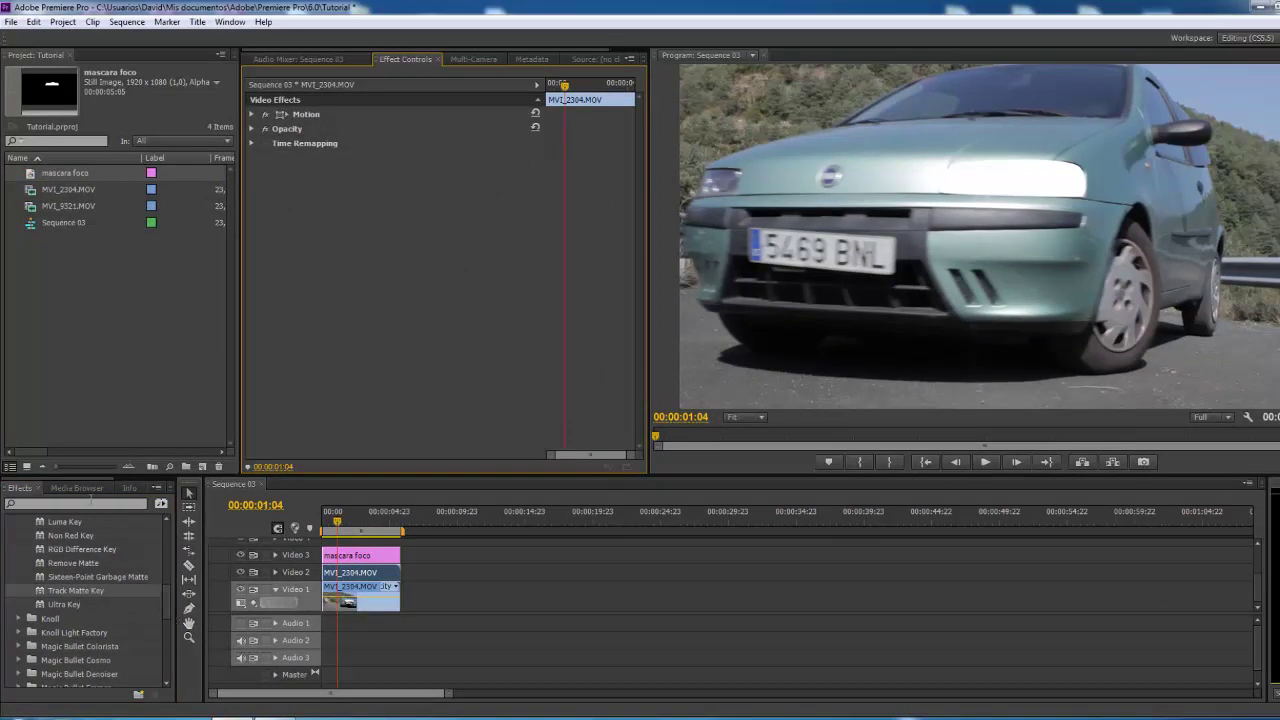
Search the Effects panel for 'curves' and drag RGB Curves onto the Video 2 MVI_2304 clip
drag(166, 595, 168, 545)
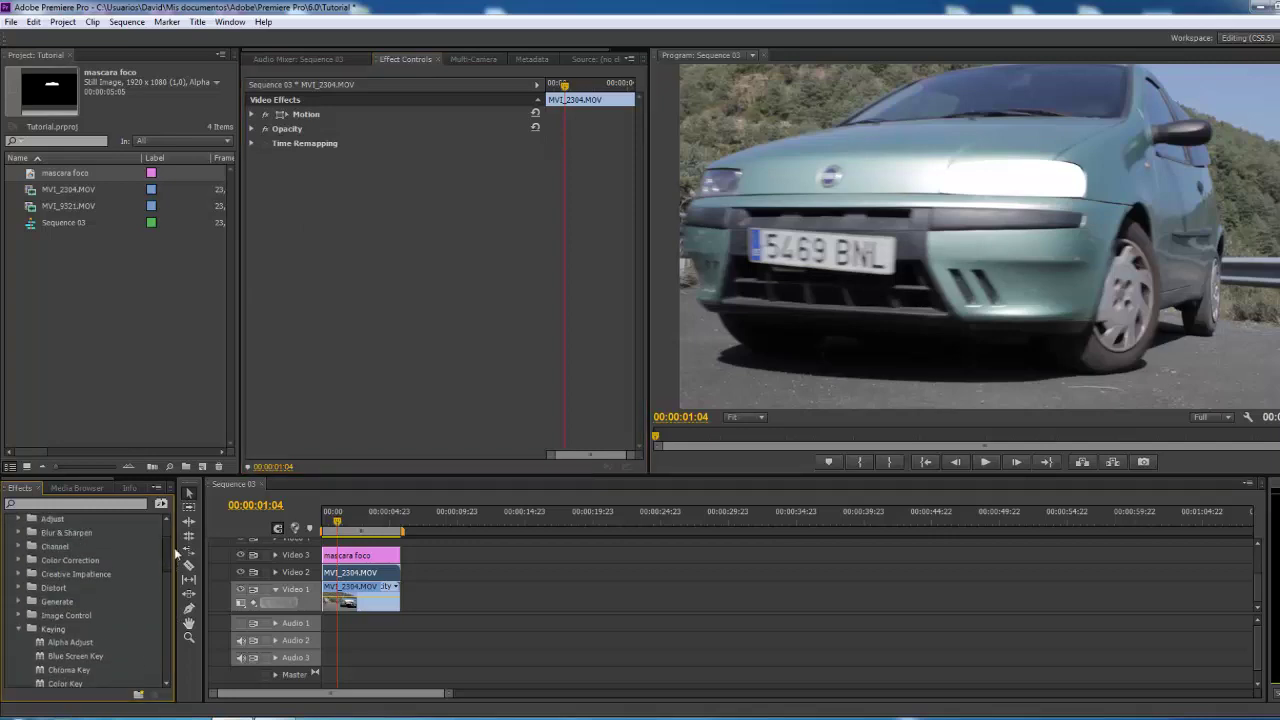
text(curvas)
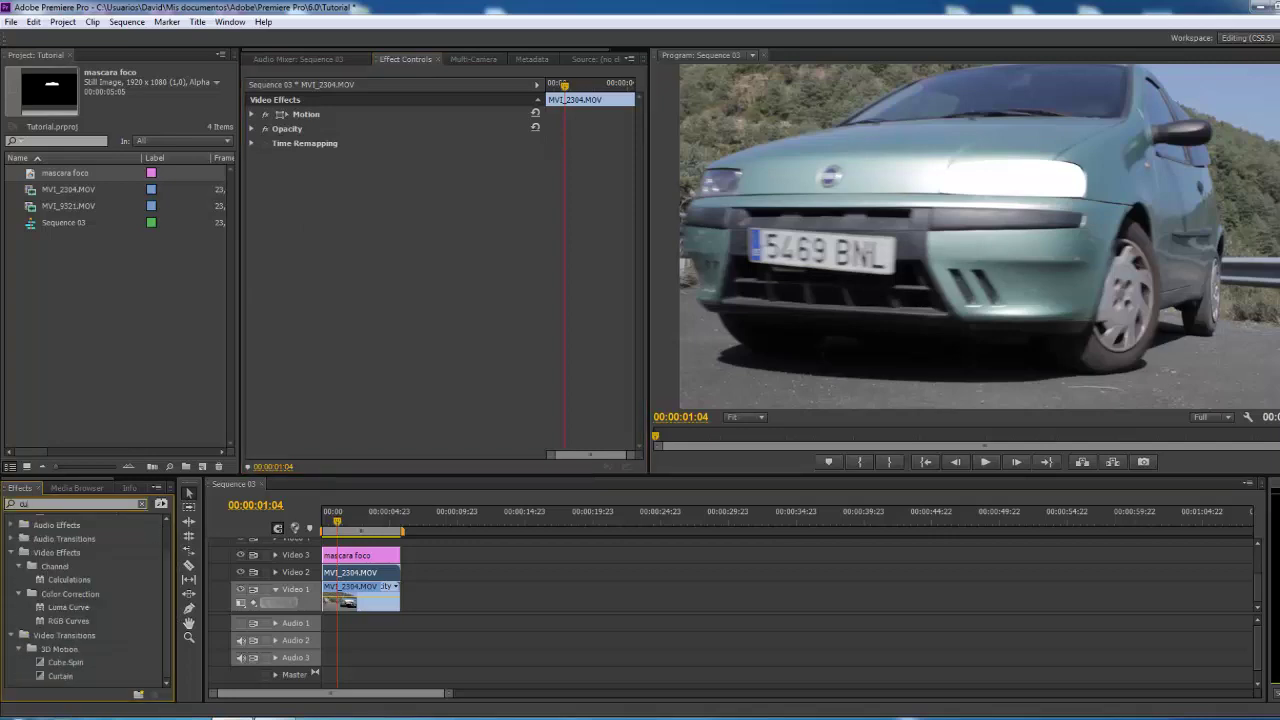
key(BackSpace)
key(BackSpace)
text(e)
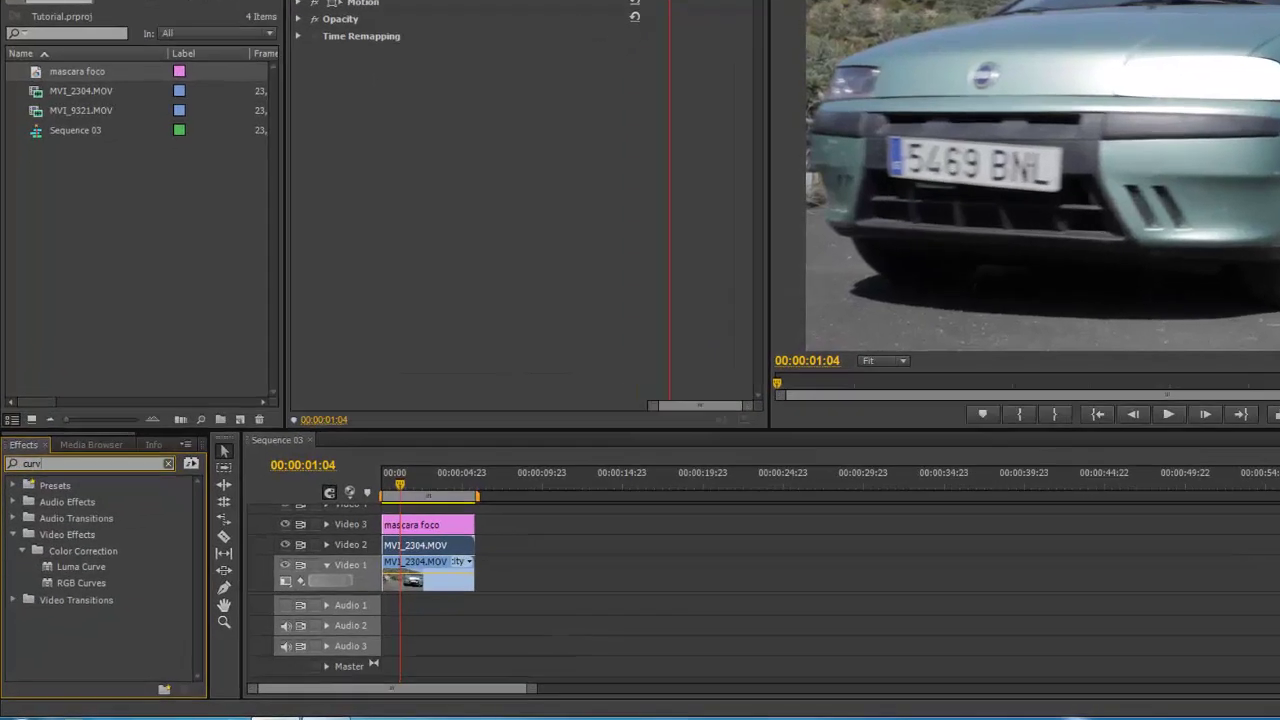
text(s)
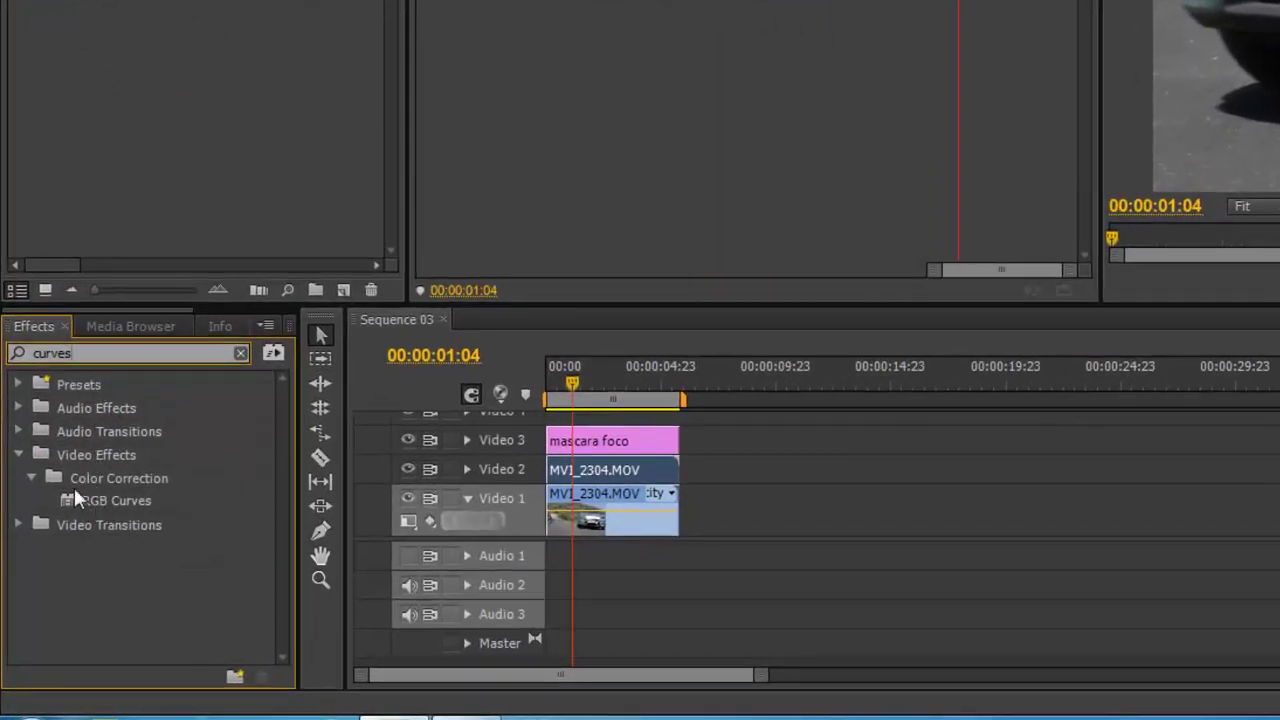
drag(96, 501, 592, 475)
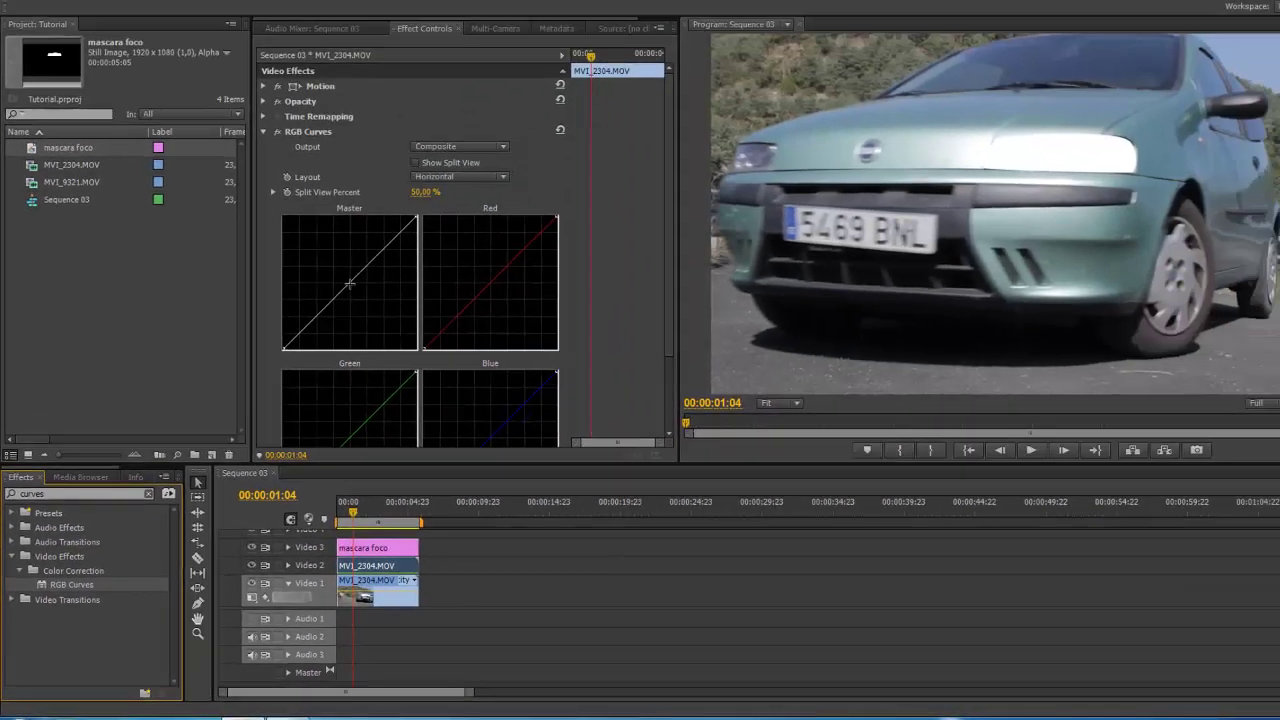
Drag the RGB Curves Master points into a steep contrast curve, then clear the Effects search
drag(335, 300, 364, 345)
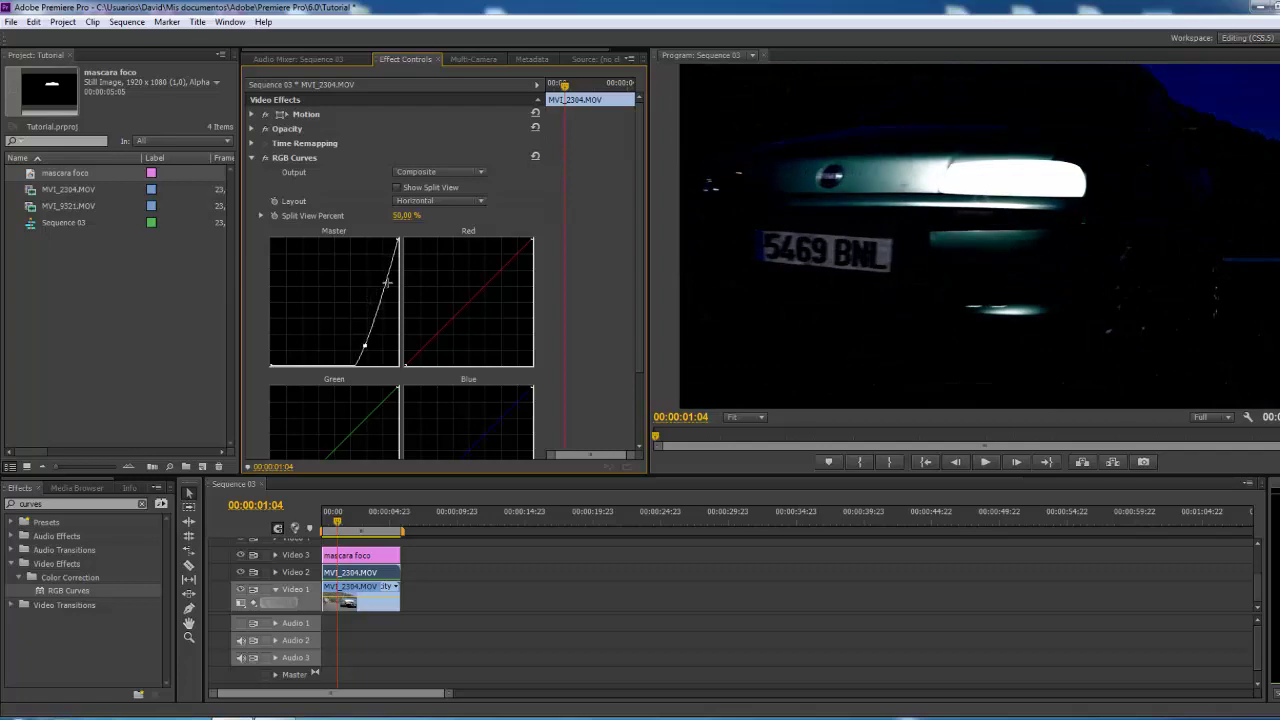
drag(387, 281, 387, 277)
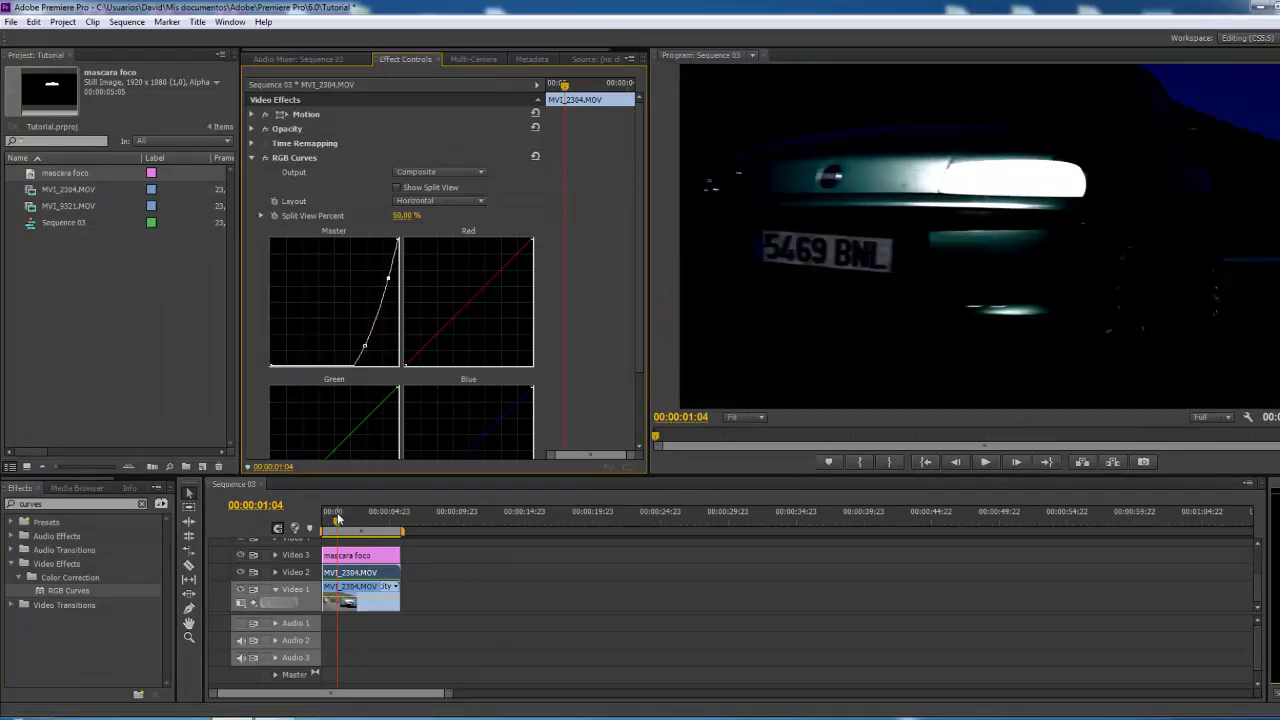
drag(350, 518, 338, 517)
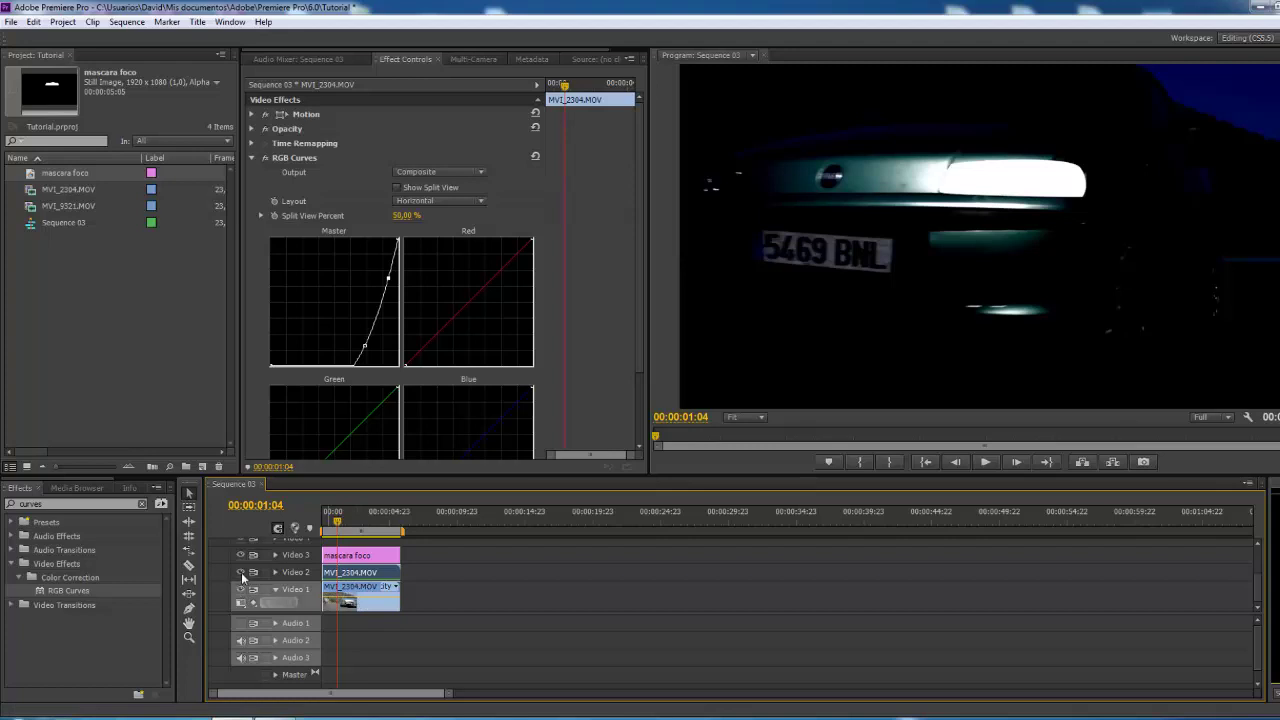
click(142, 503)
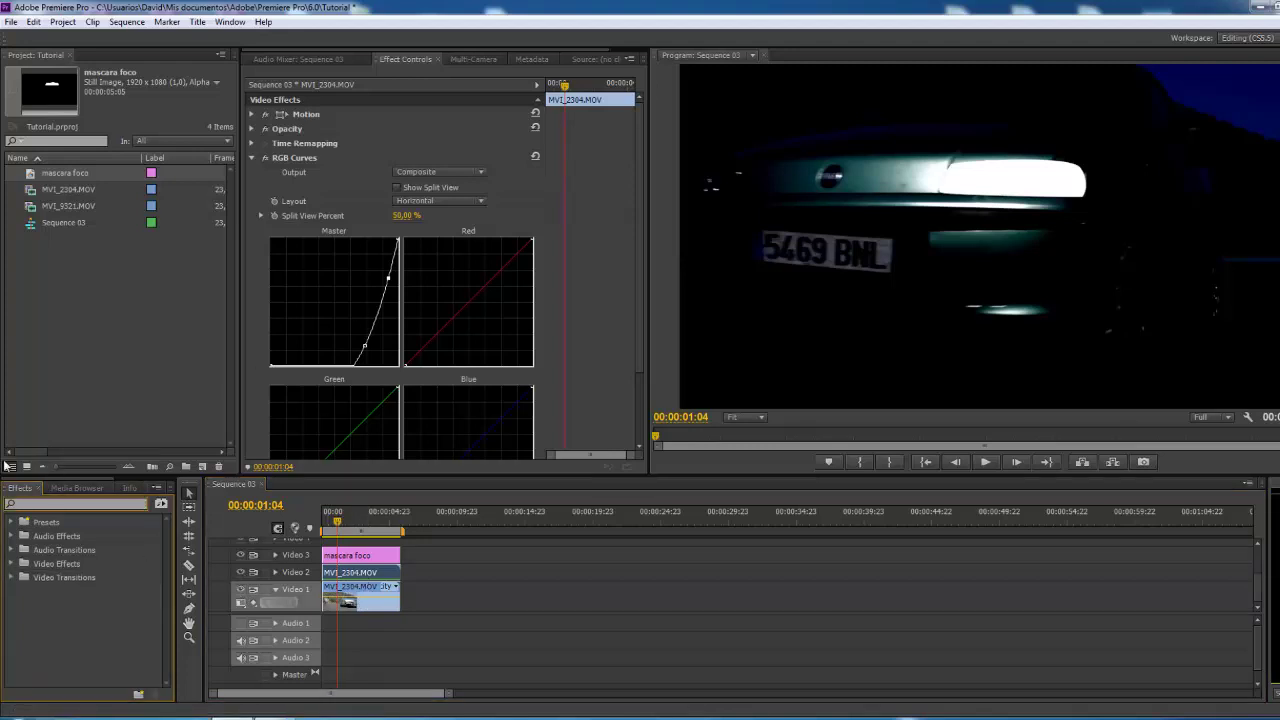
Apply Track Matte Key from Video Effects > Keying to the MVI_2304 clip, below RGB Curves
click(252, 158)
click(11, 563)
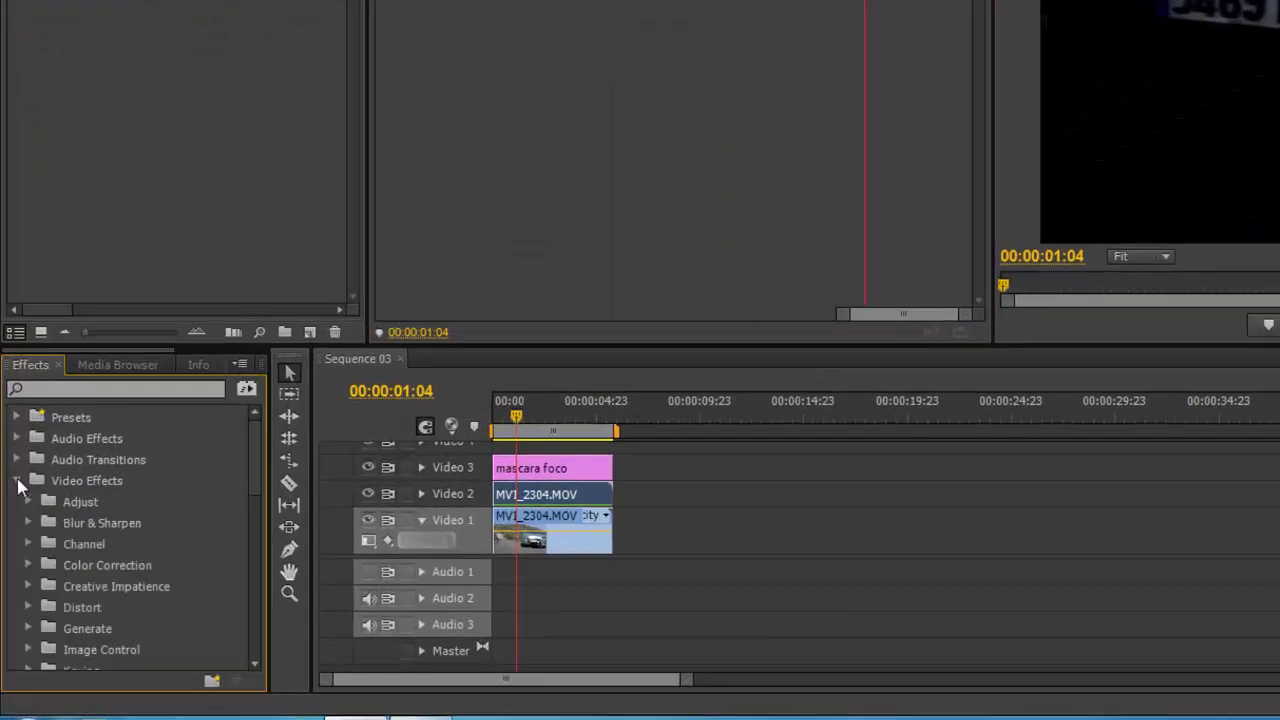
scroll(45, 570, down, 1)
scroll(88, 436, down, 2)
click(36, 444)
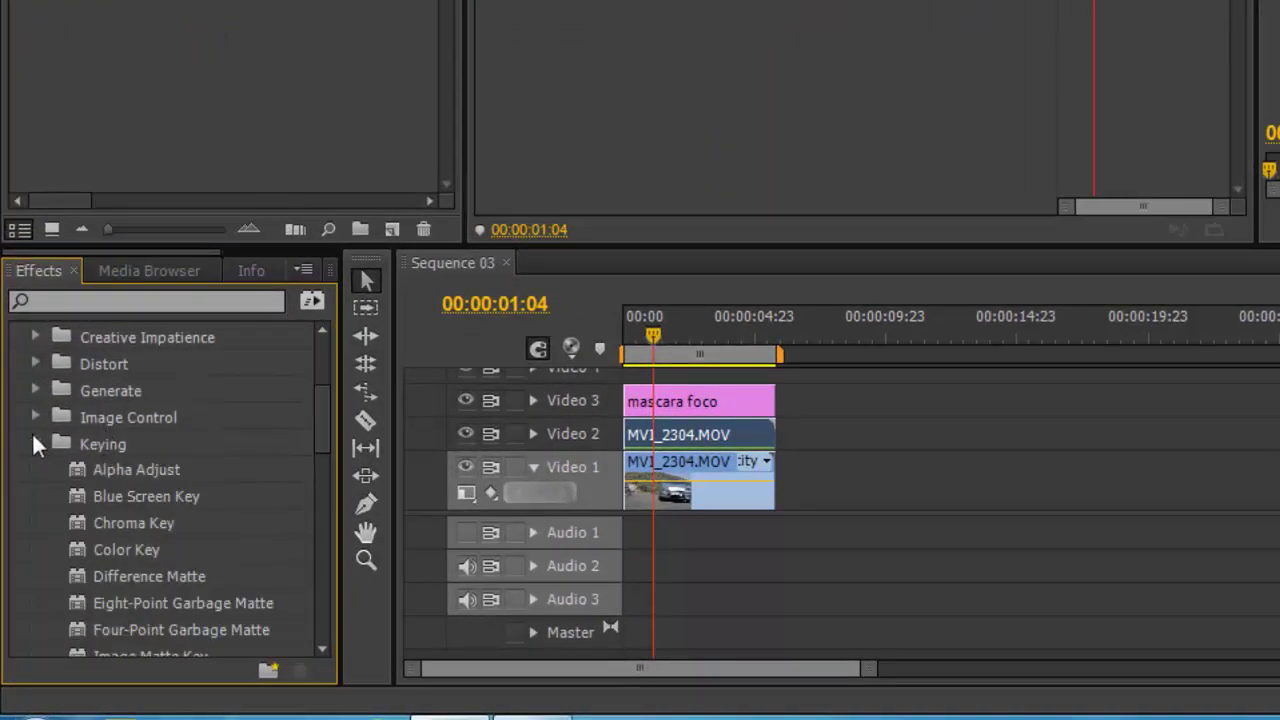
scroll(180, 452, down, 2)
scroll(184, 486, down, 2)
scroll(138, 545, down, 1)
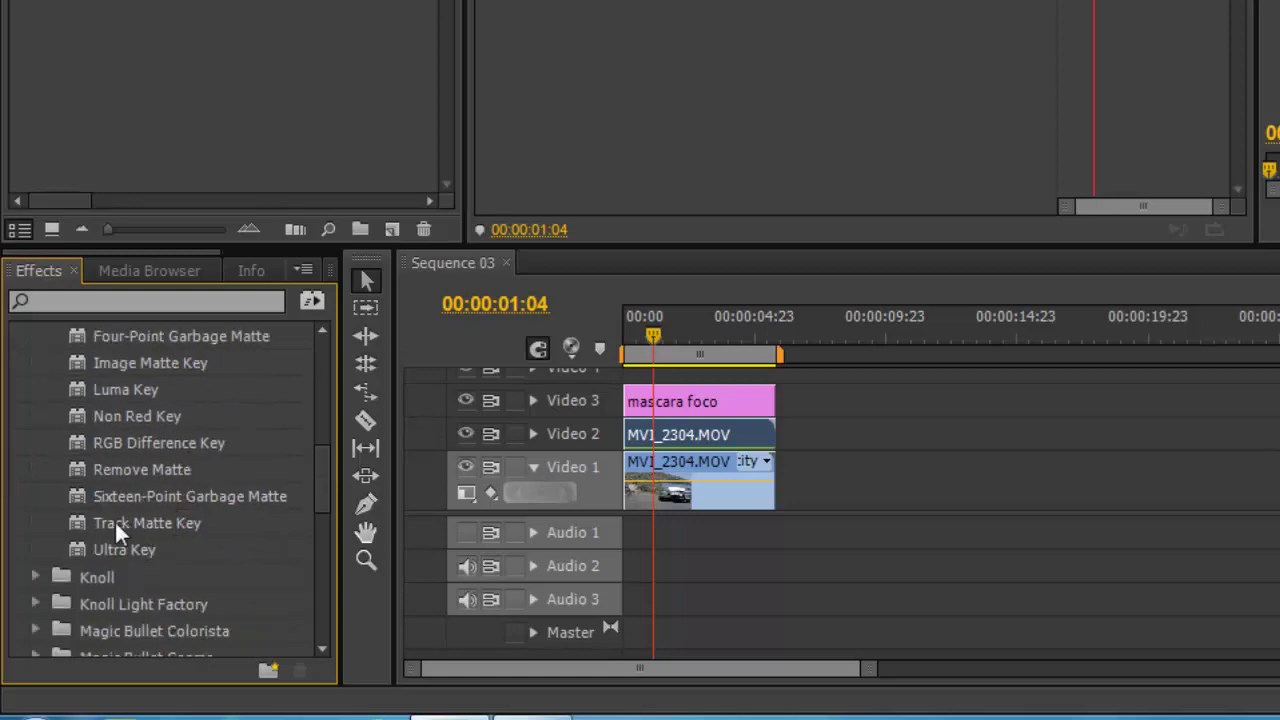
drag(132, 521, 660, 436)
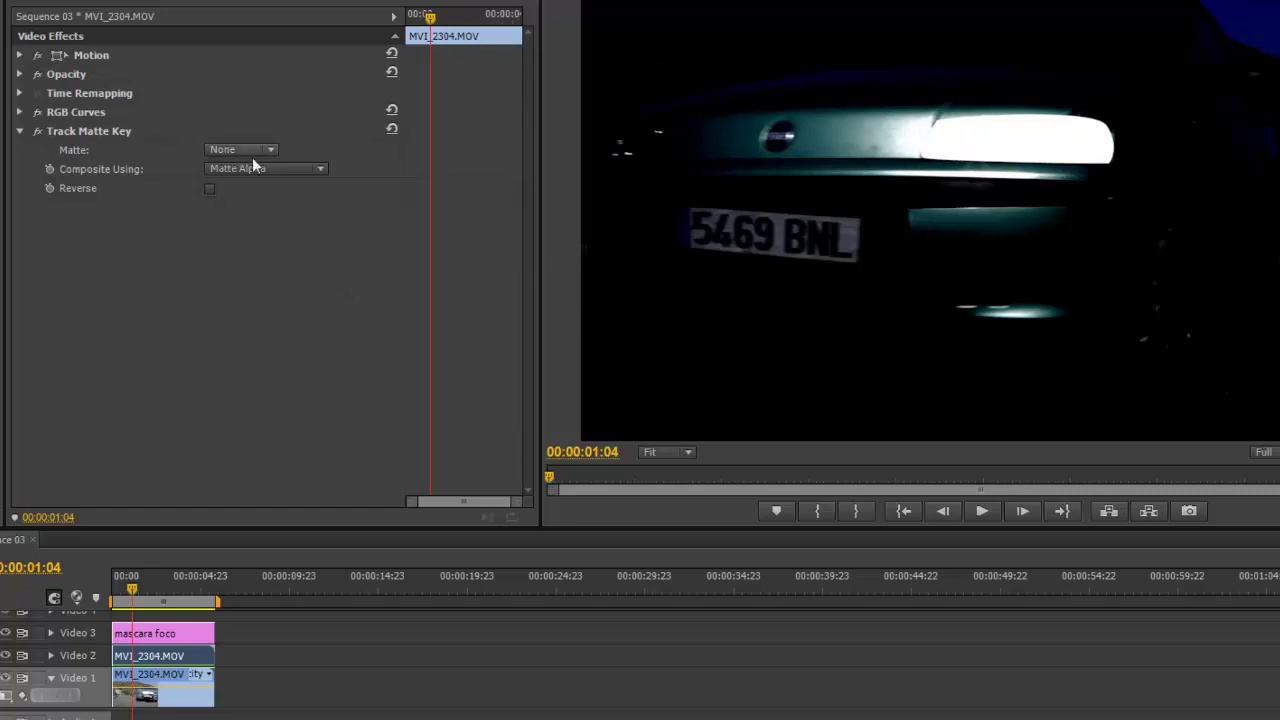
Set Track Matte Key to composite using Matte Alpha with Video 3 as the matte
click(276, 169)
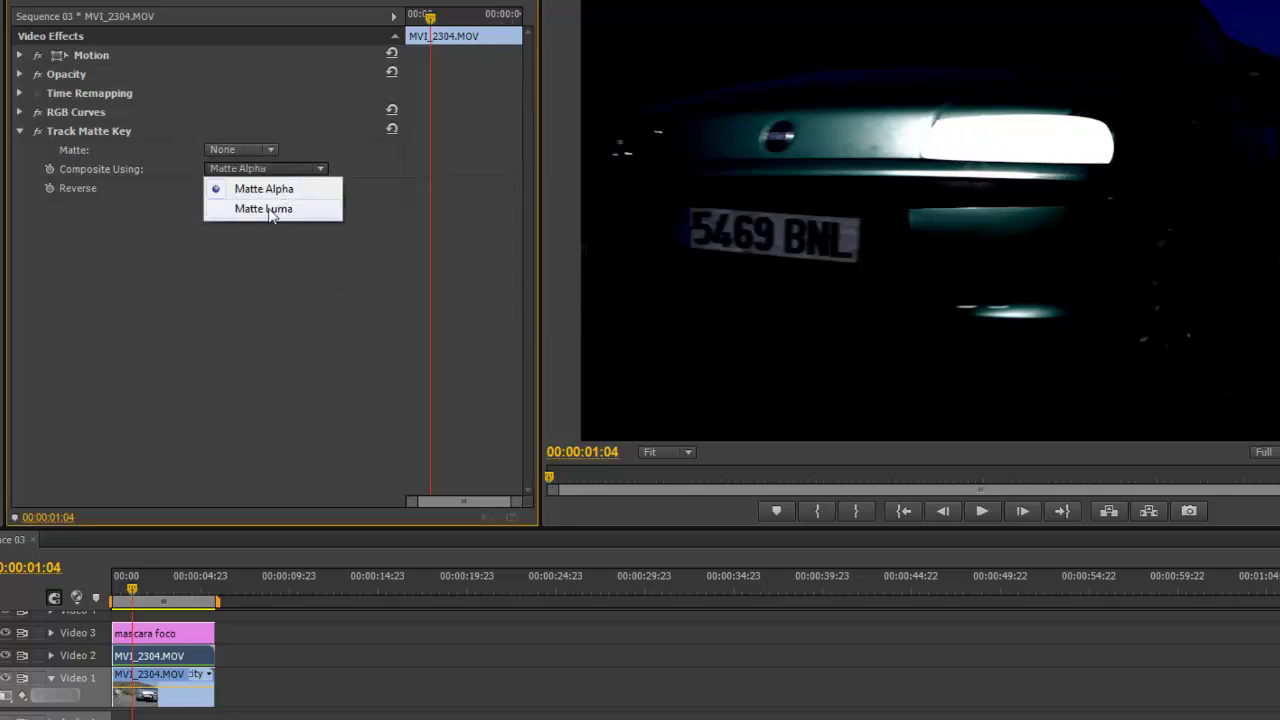
click(270, 190)
click(268, 151)
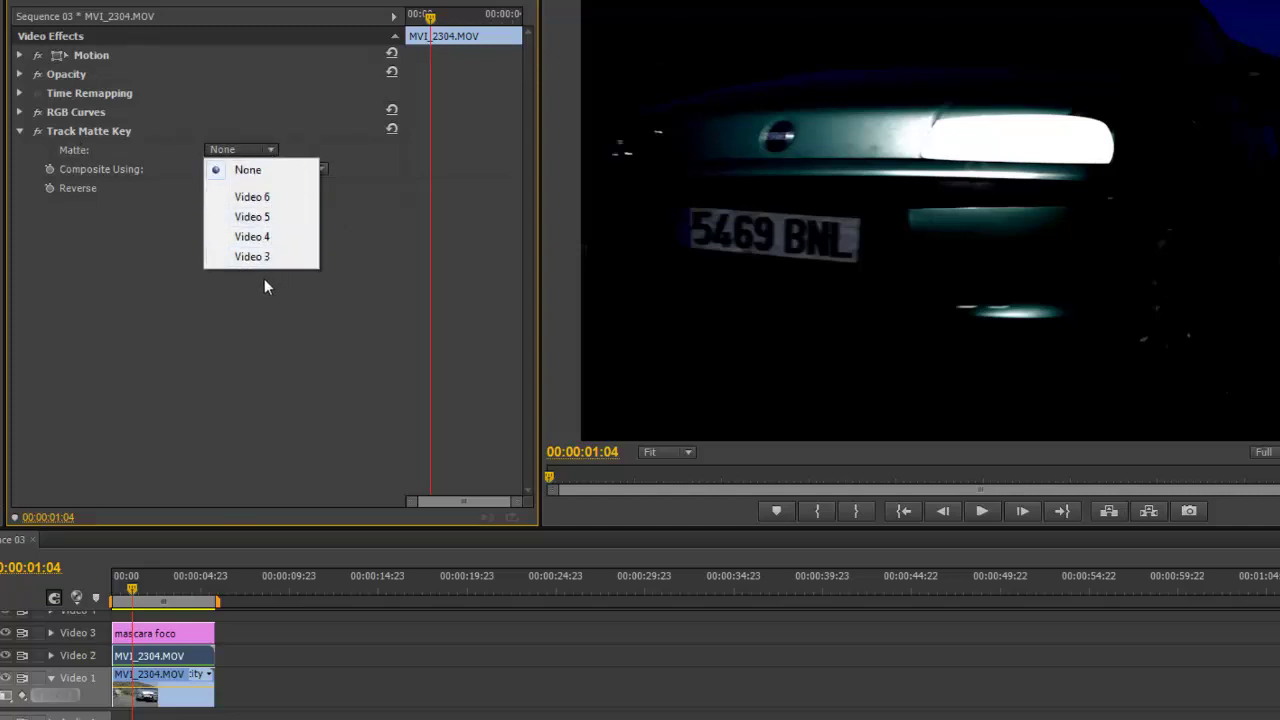
click(252, 257)
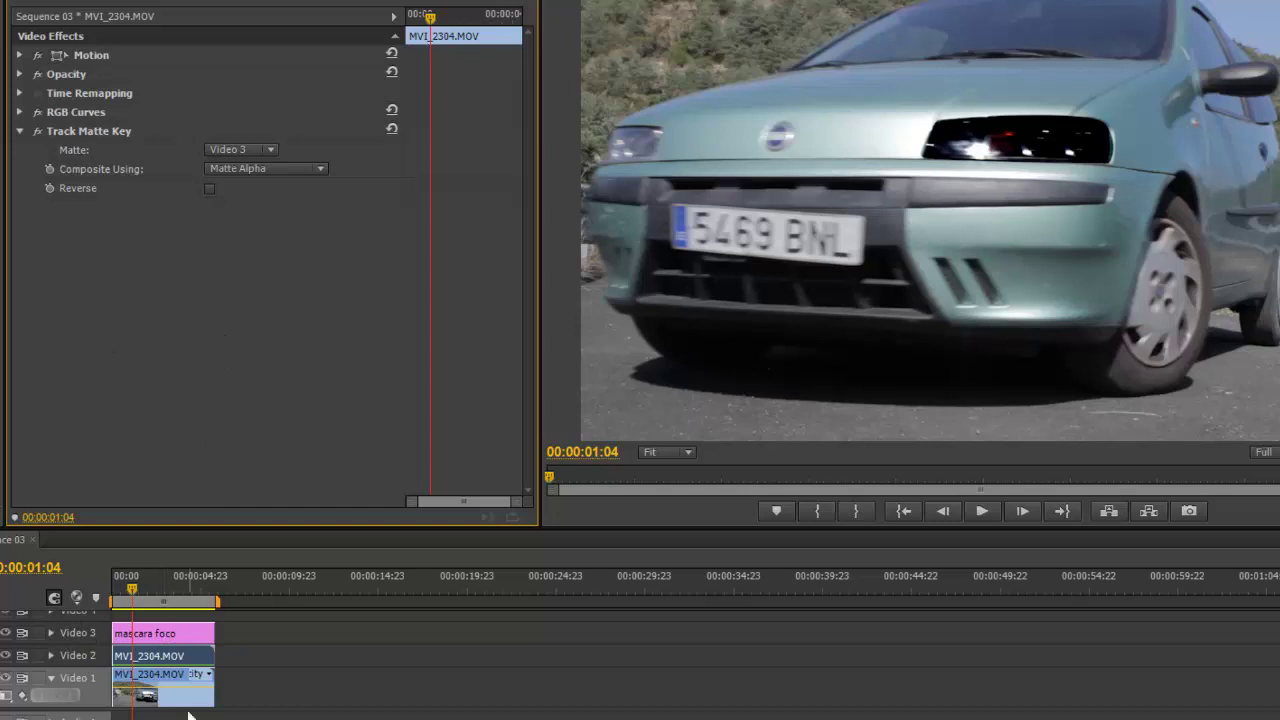
Confirm Video 3 as the matte and turn off the Video 1 track output
click(166, 657)
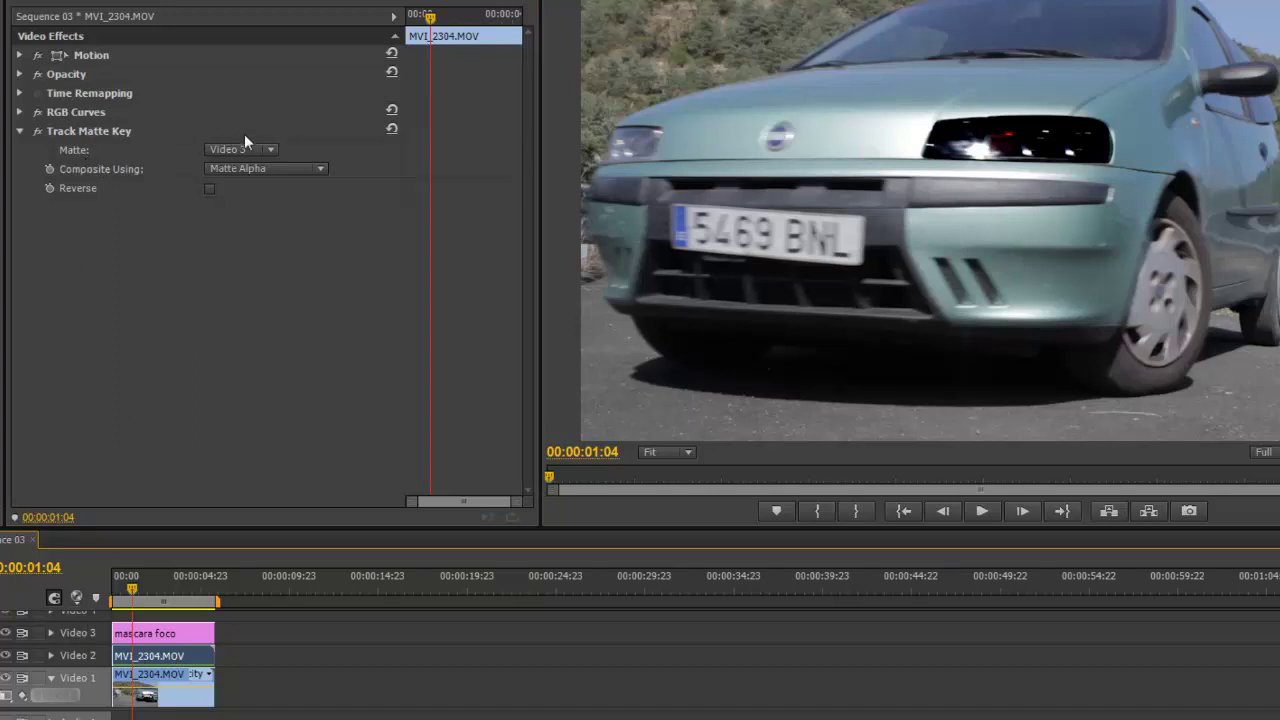
click(272, 150)
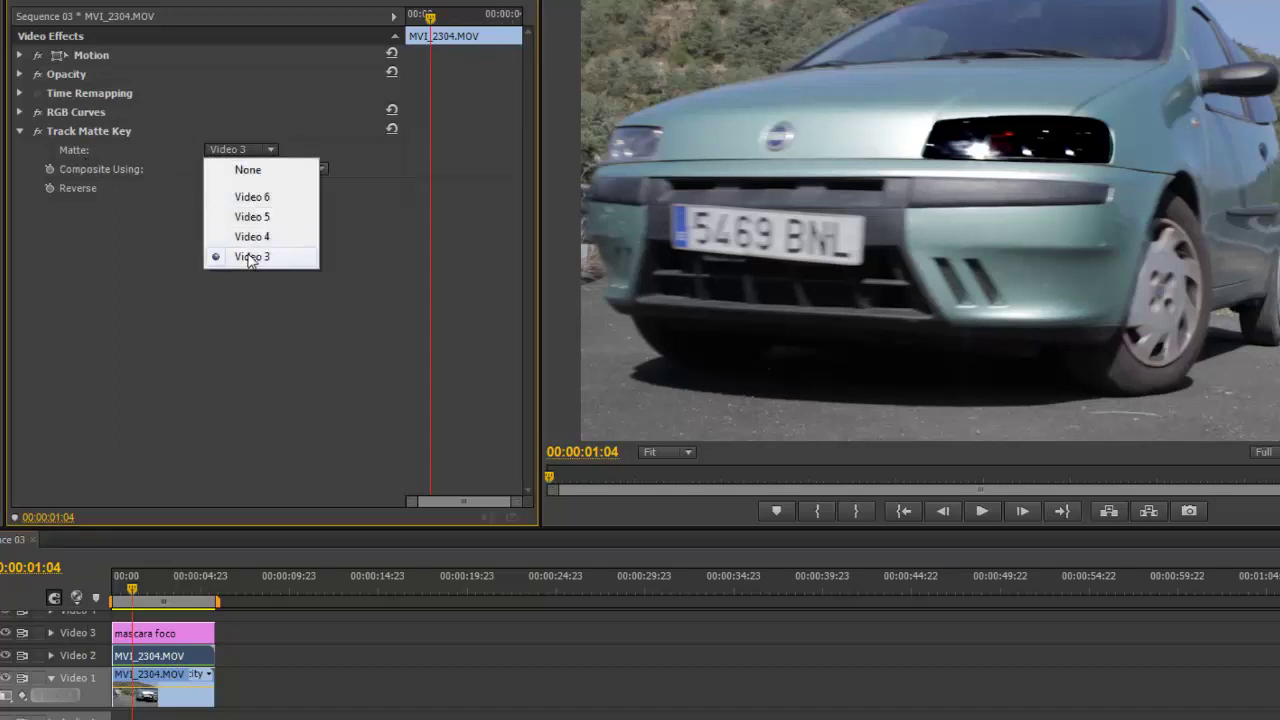
click(251, 257)
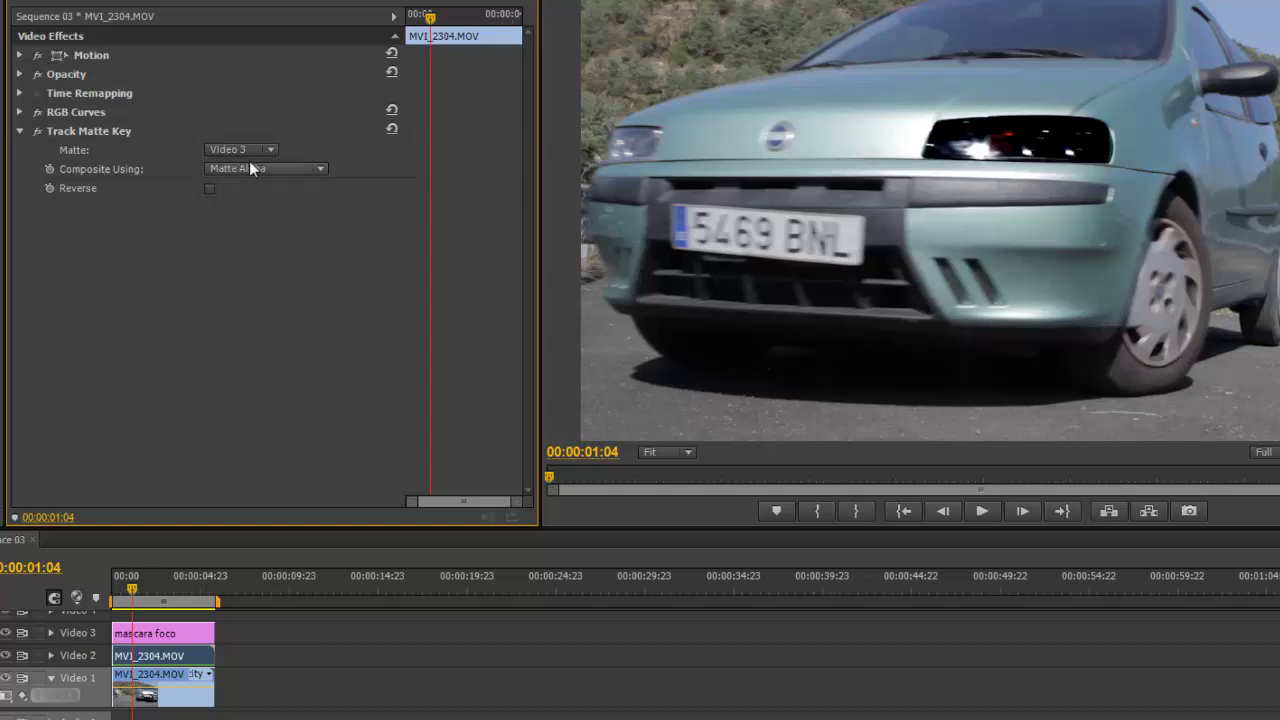
click(6, 678)
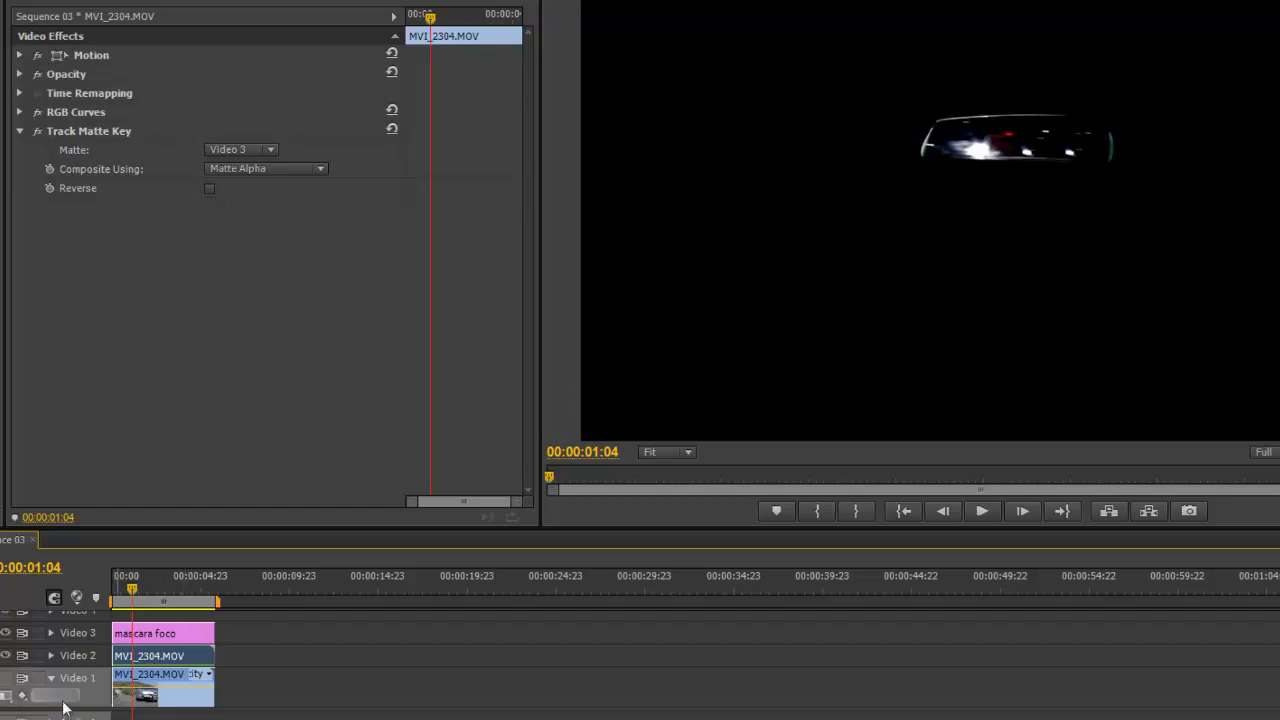
Switch off the Track Matte Key and RGB Curves effects while toggling Video 1's visibility
click(6, 679)
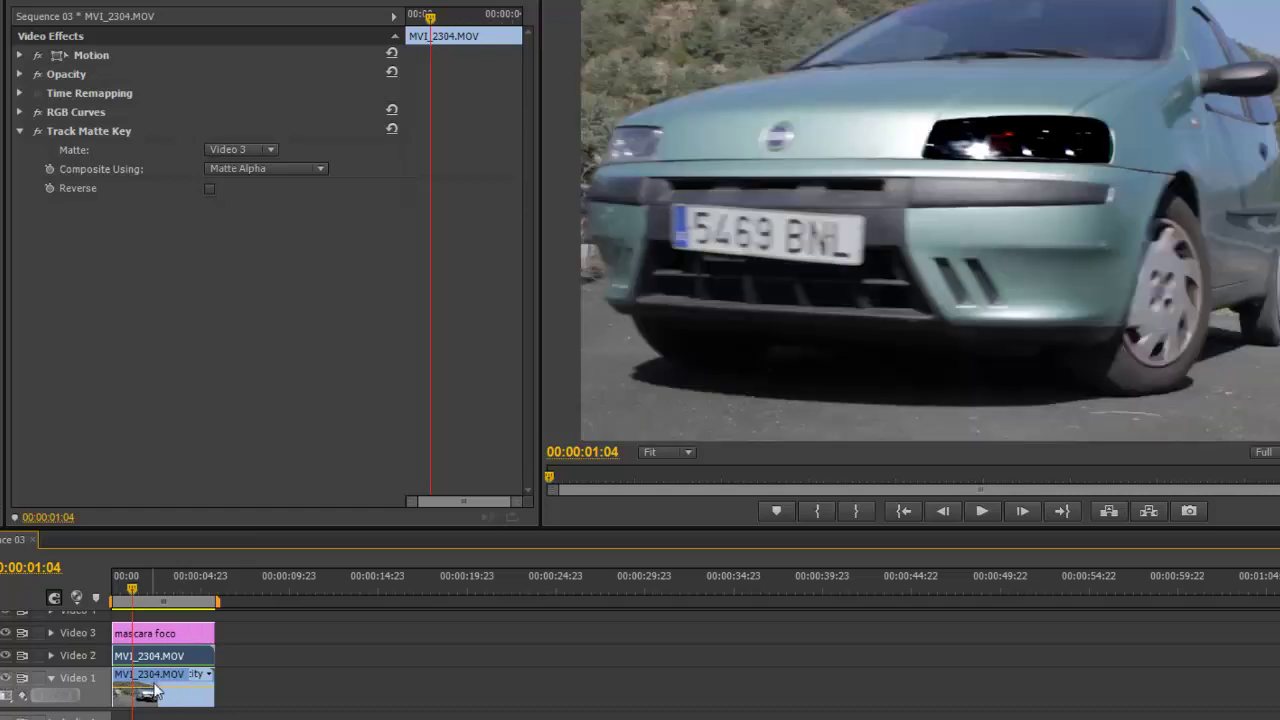
click(6, 679)
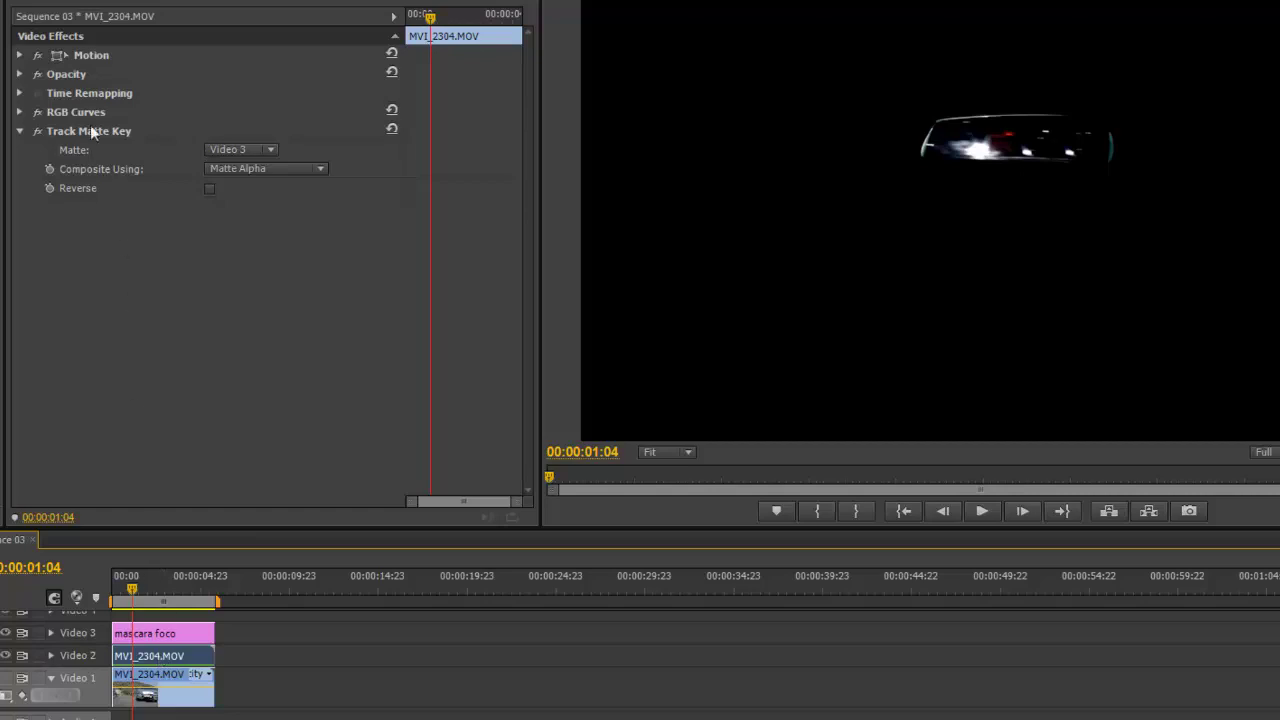
click(39, 125)
click(37, 112)
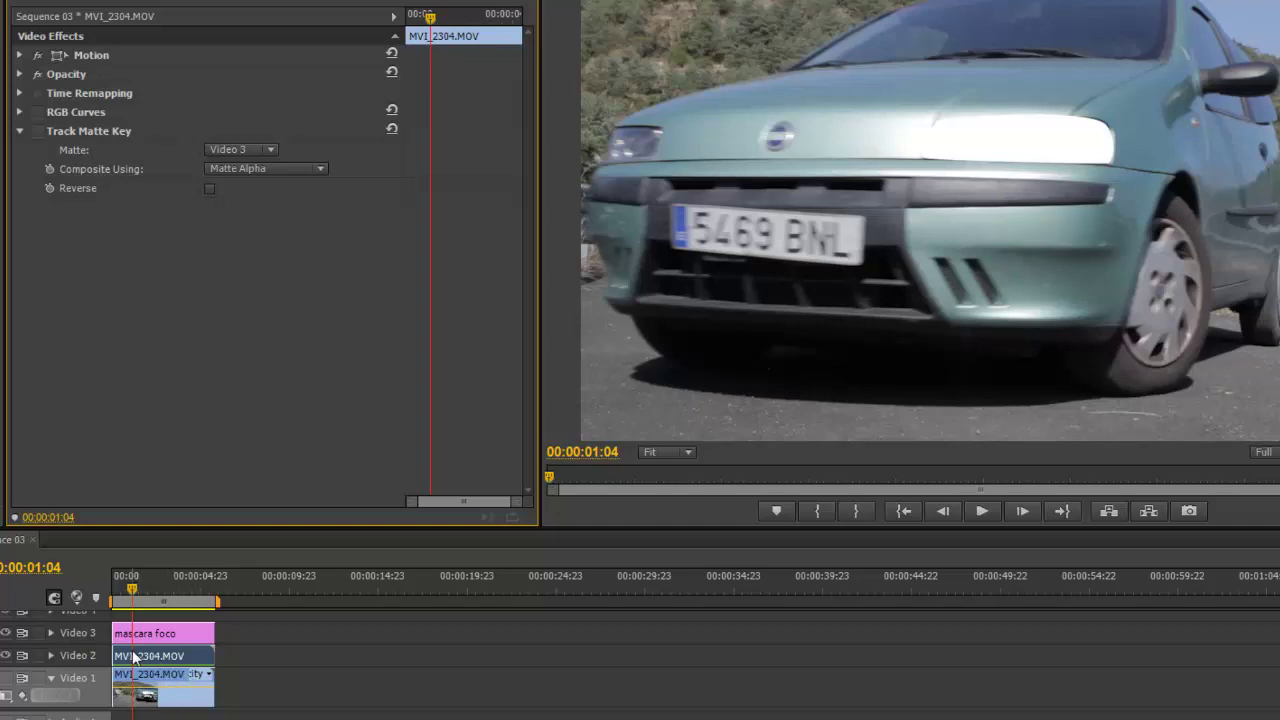
click(6, 679)
click(76, 631)
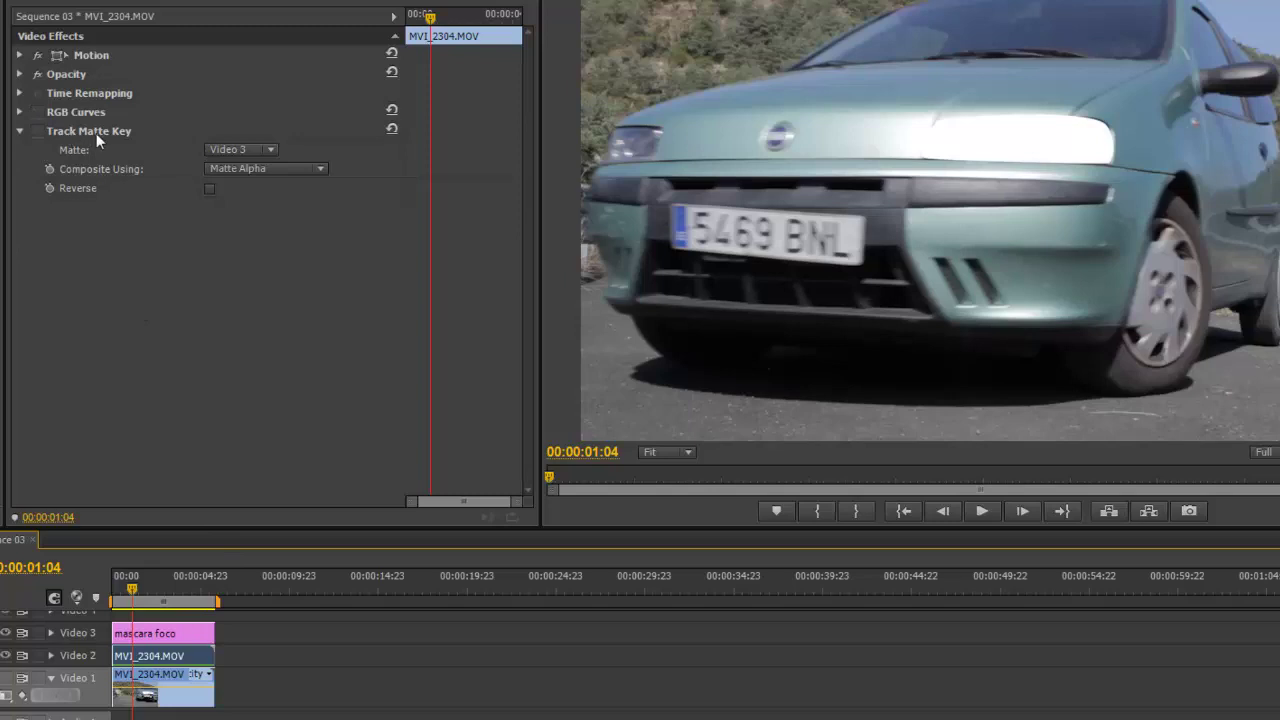
Re-enable Track Matte Key and set its matte to None
click(38, 131)
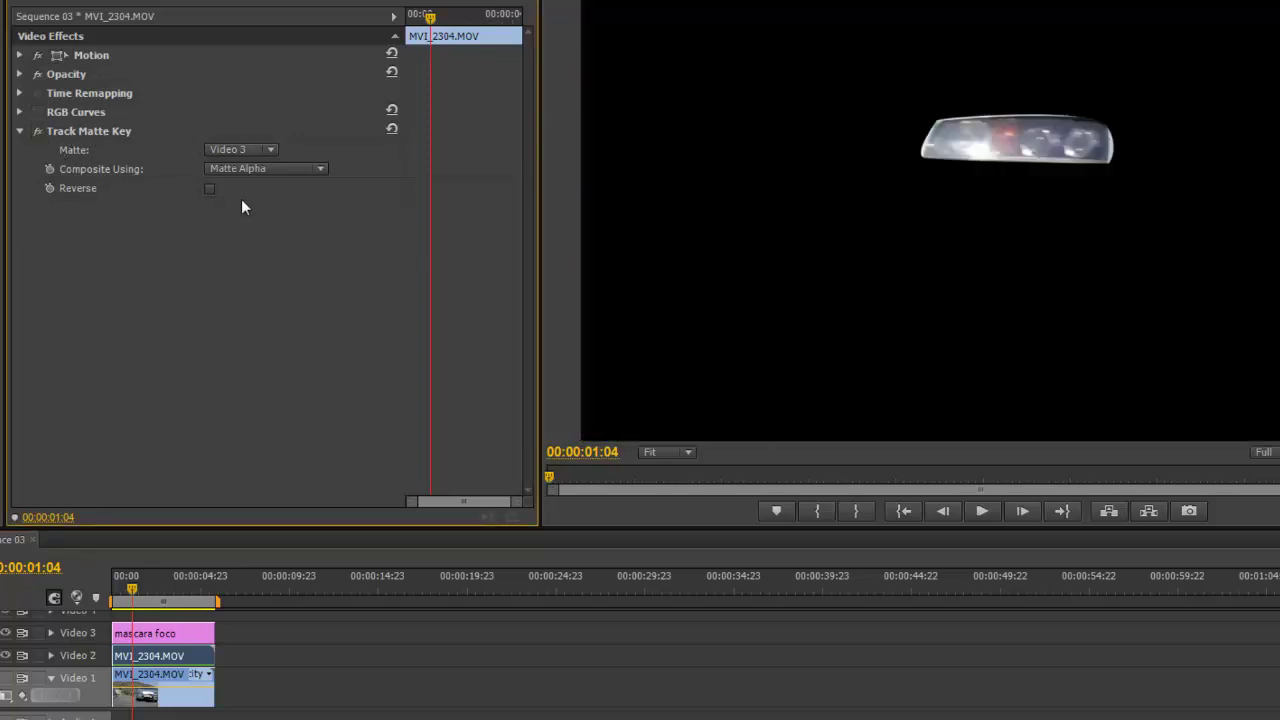
click(270, 149)
click(266, 171)
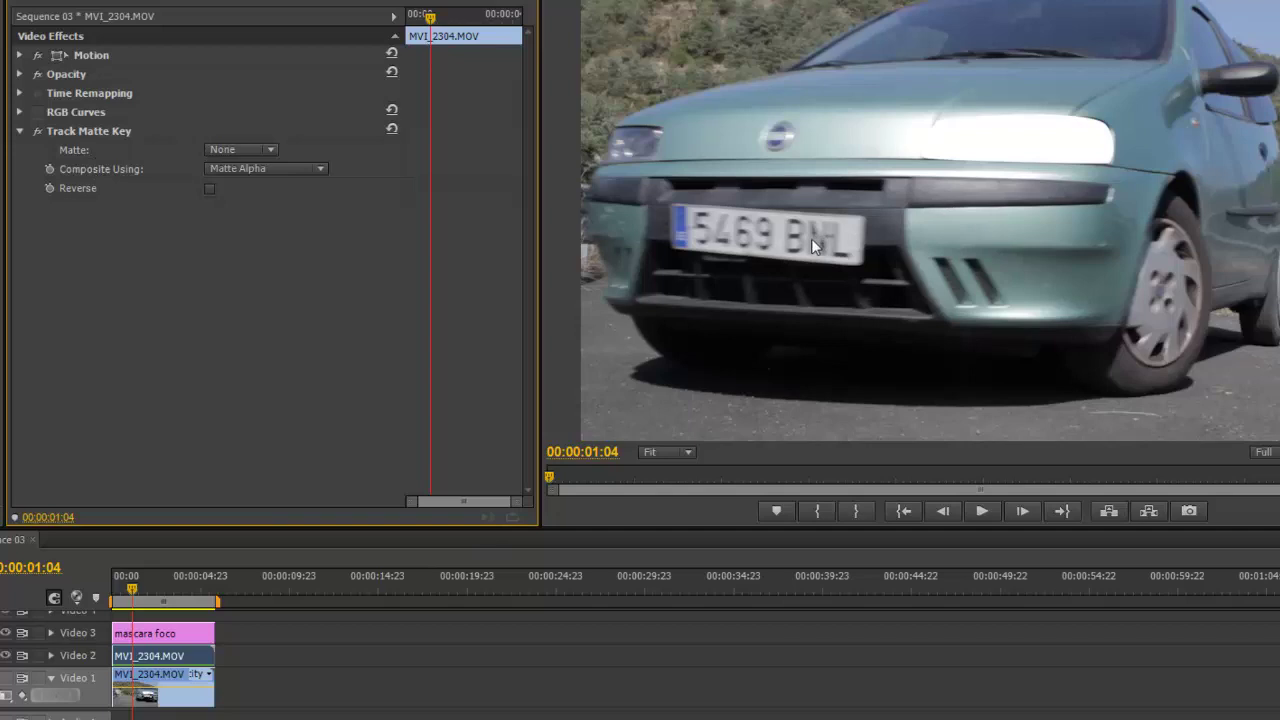
Set the Track Matte Key matte back to Video 3, then select the mascara foco clip
click(233, 150)
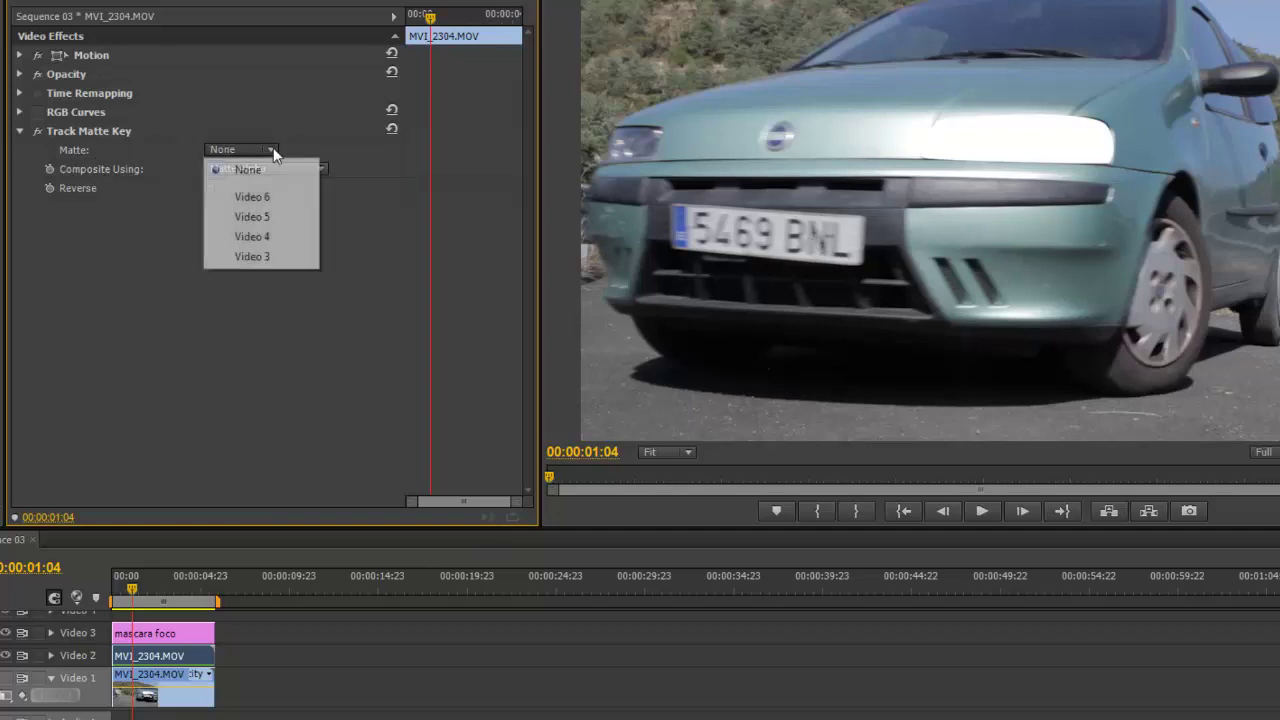
click(252, 257)
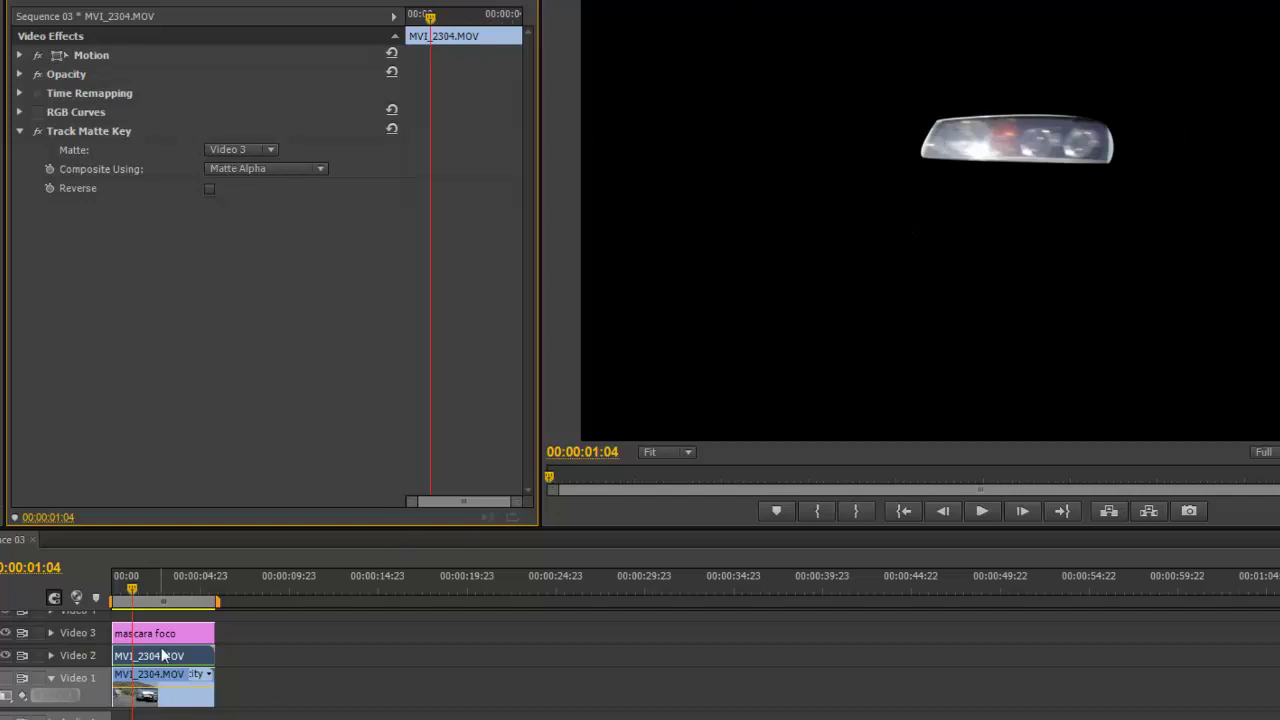
click(256, 150)
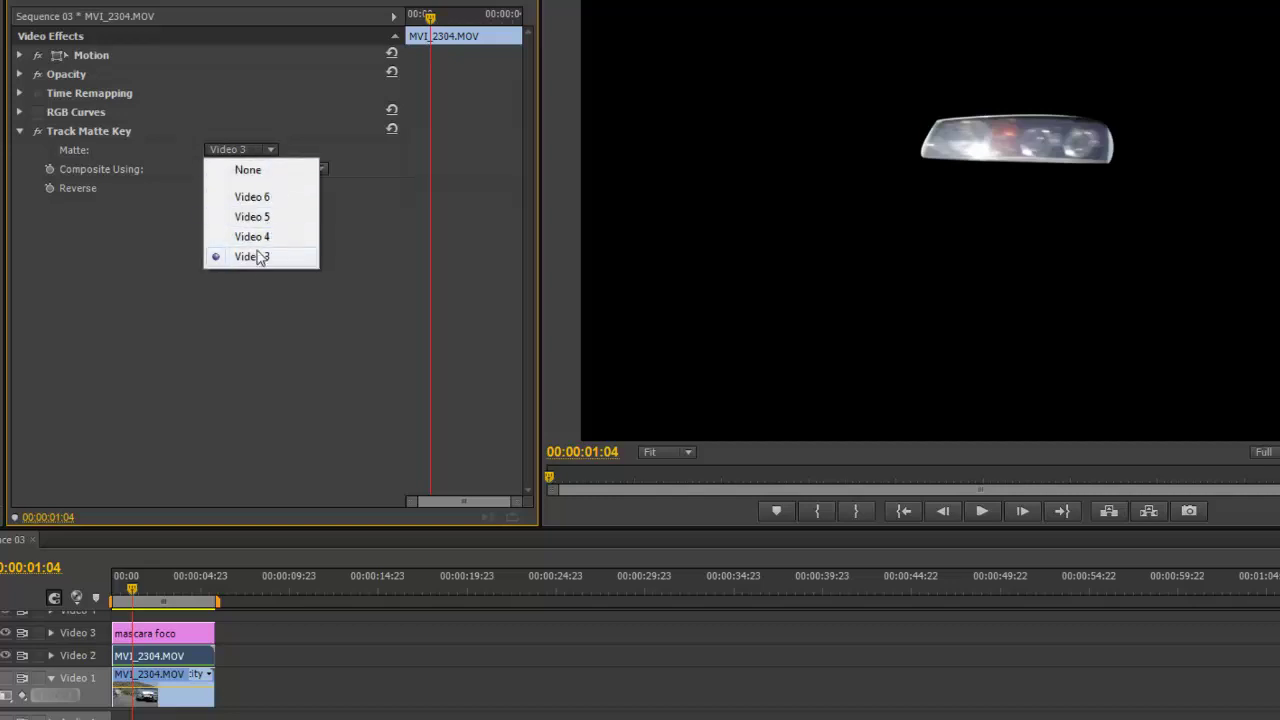
click(254, 266)
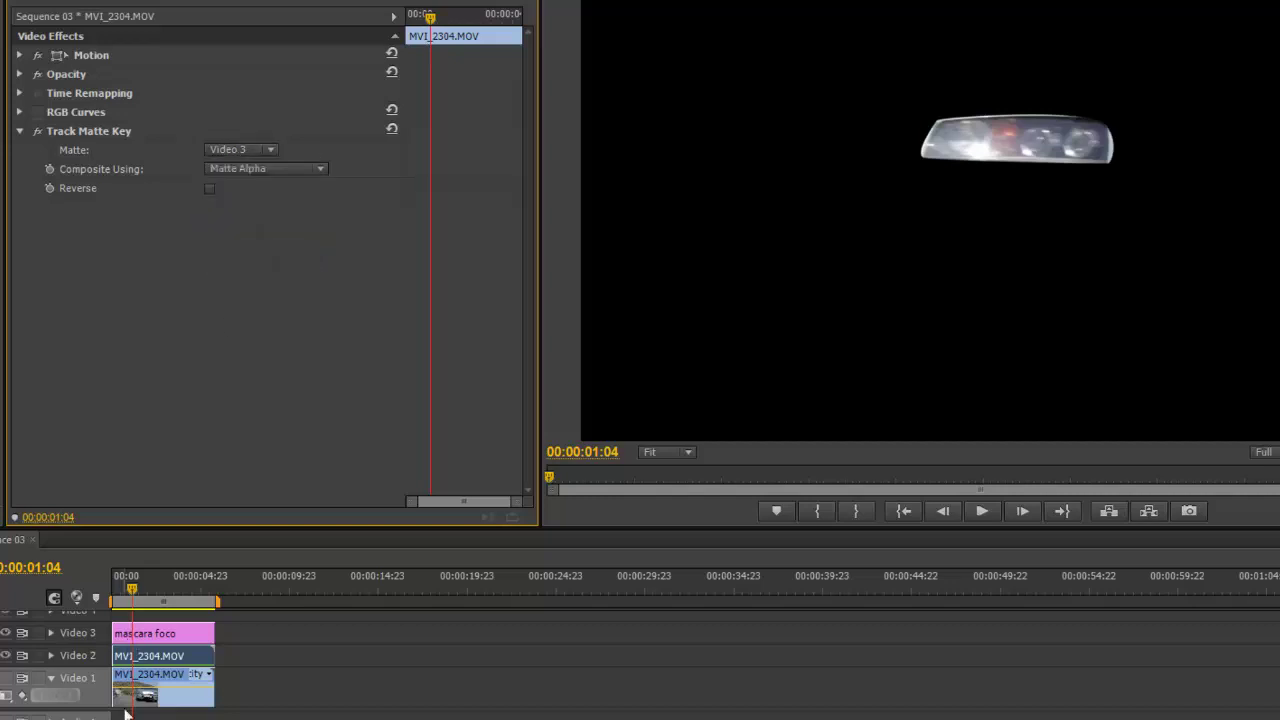
click(144, 634)
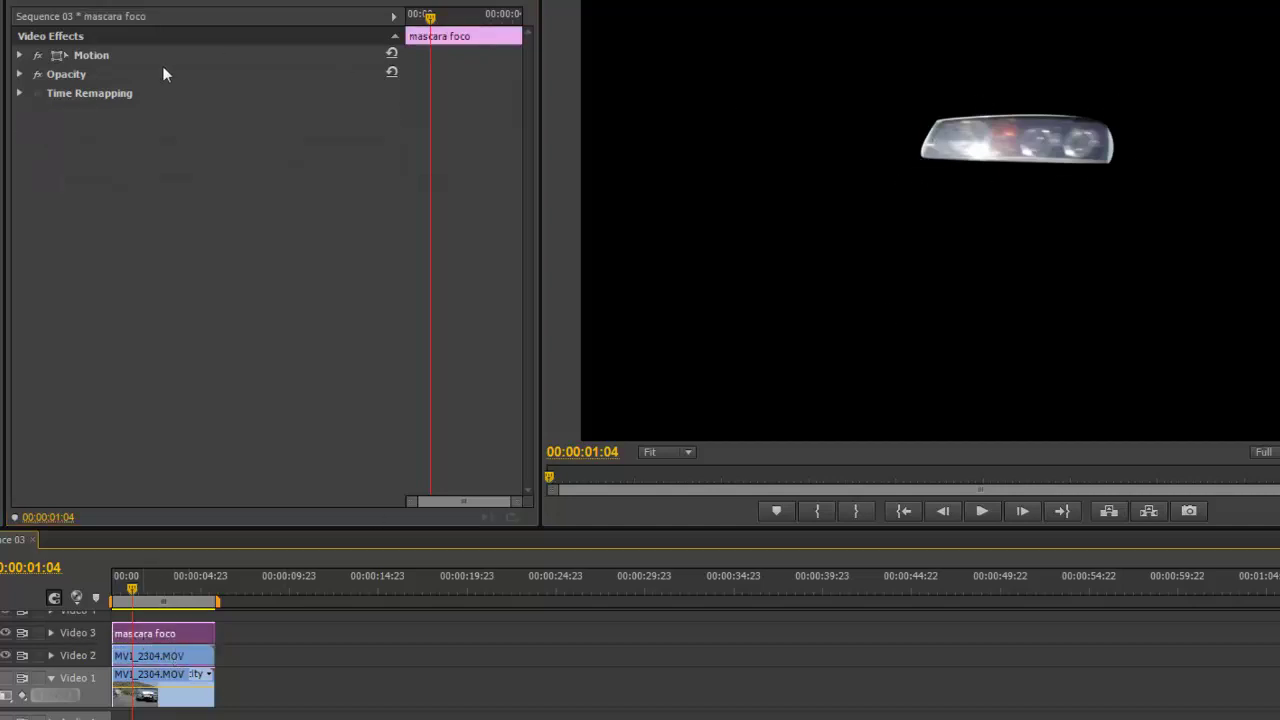
Keep the Video 2 clip's compositing on Matte Alpha and show the Video 1 track again
click(170, 655)
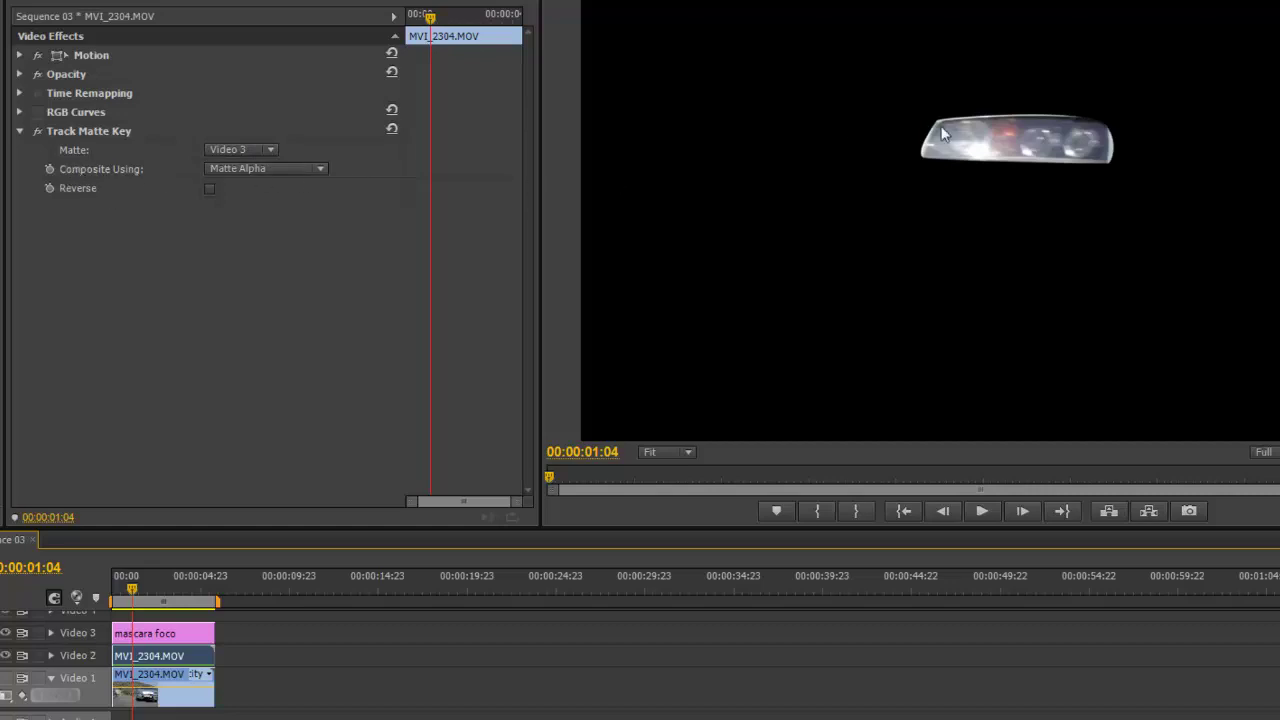
click(260, 169)
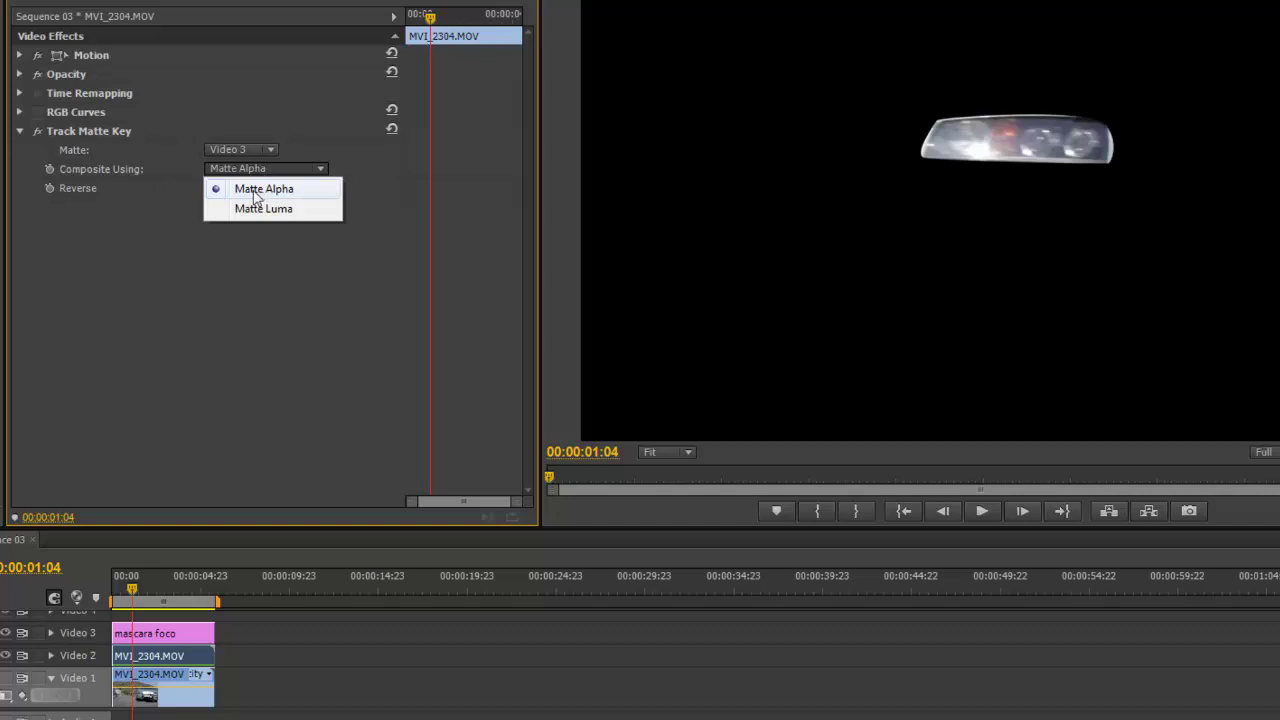
click(251, 189)
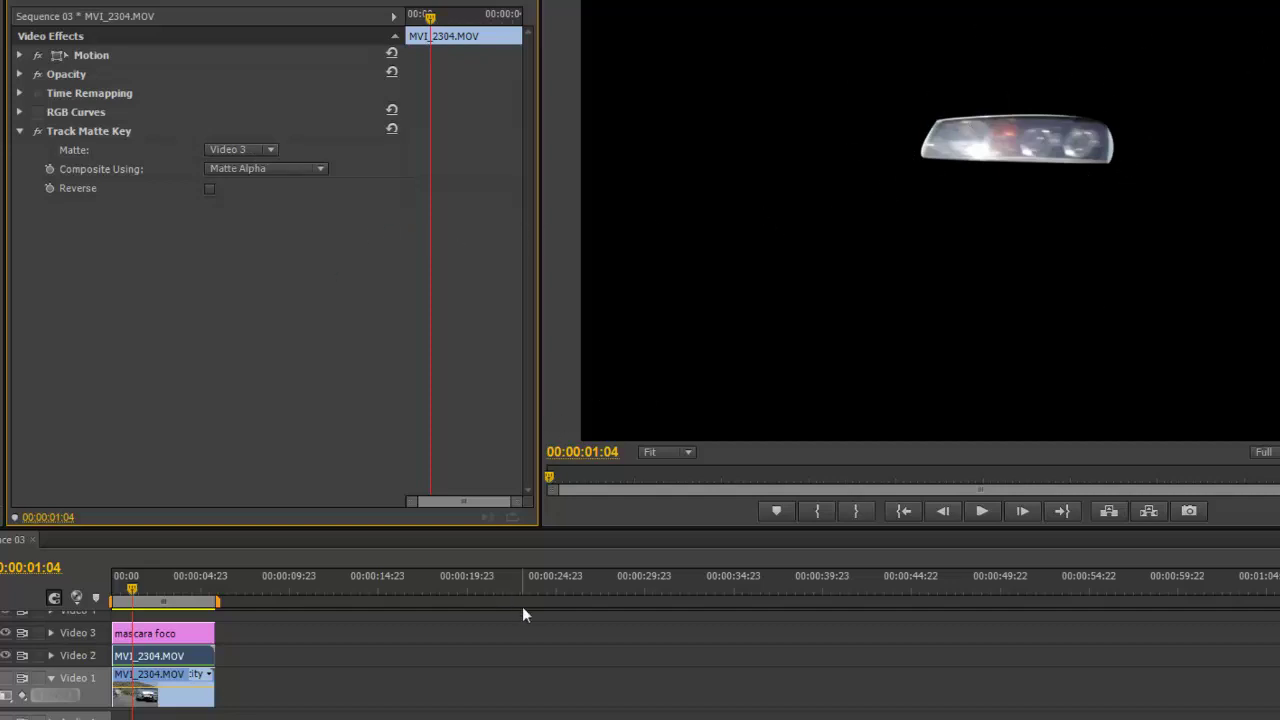
click(7, 680)
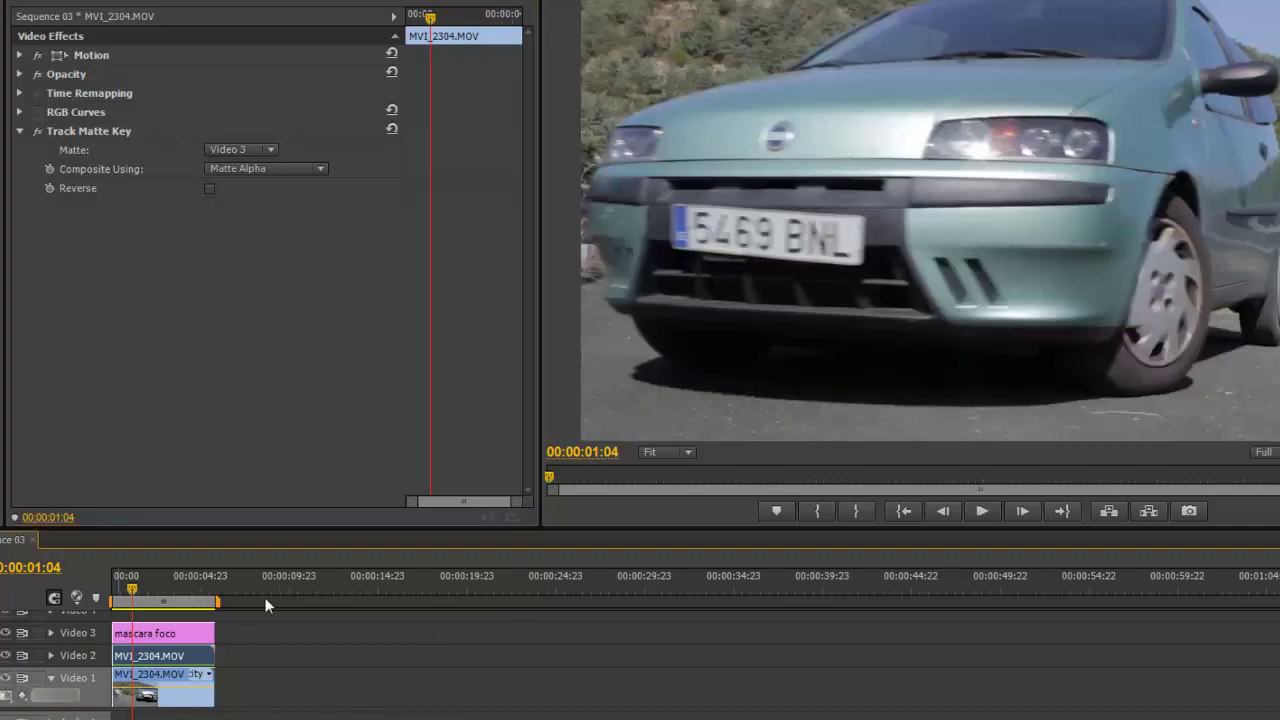
Reselect the MVI_2304.MOV clip on Video 2 and turn RGB Curves back on
click(145, 690)
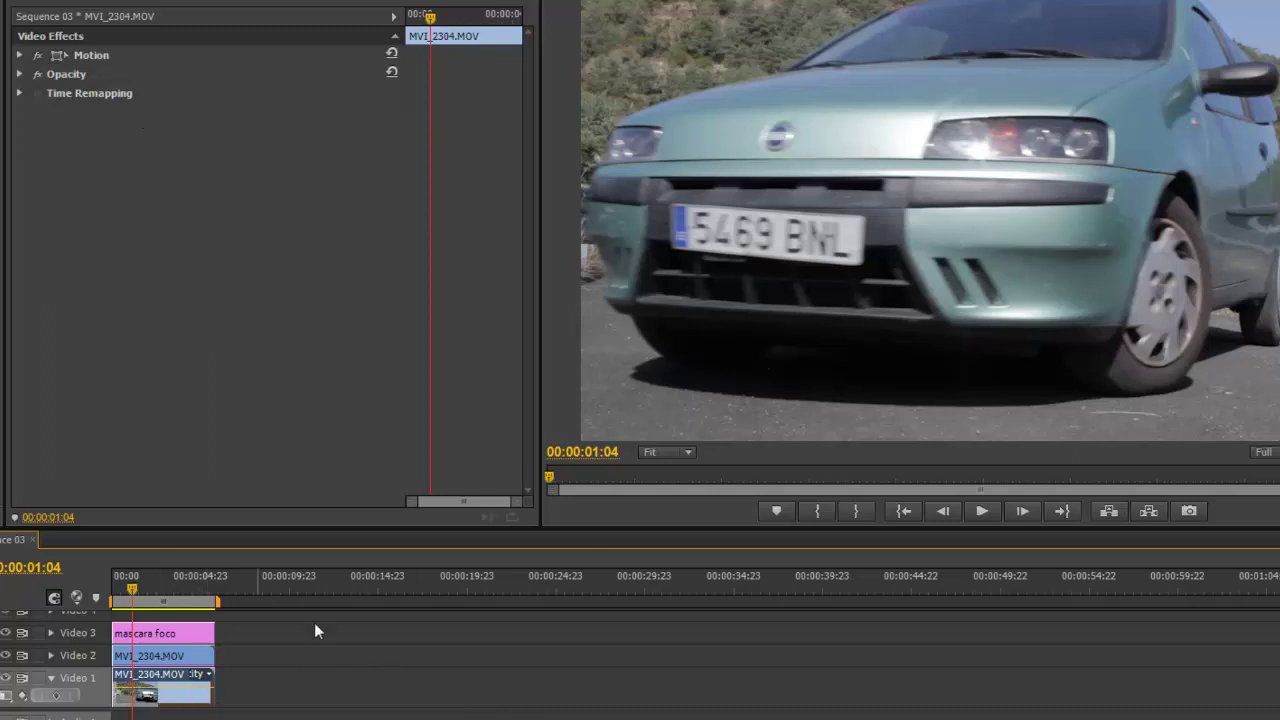
click(168, 655)
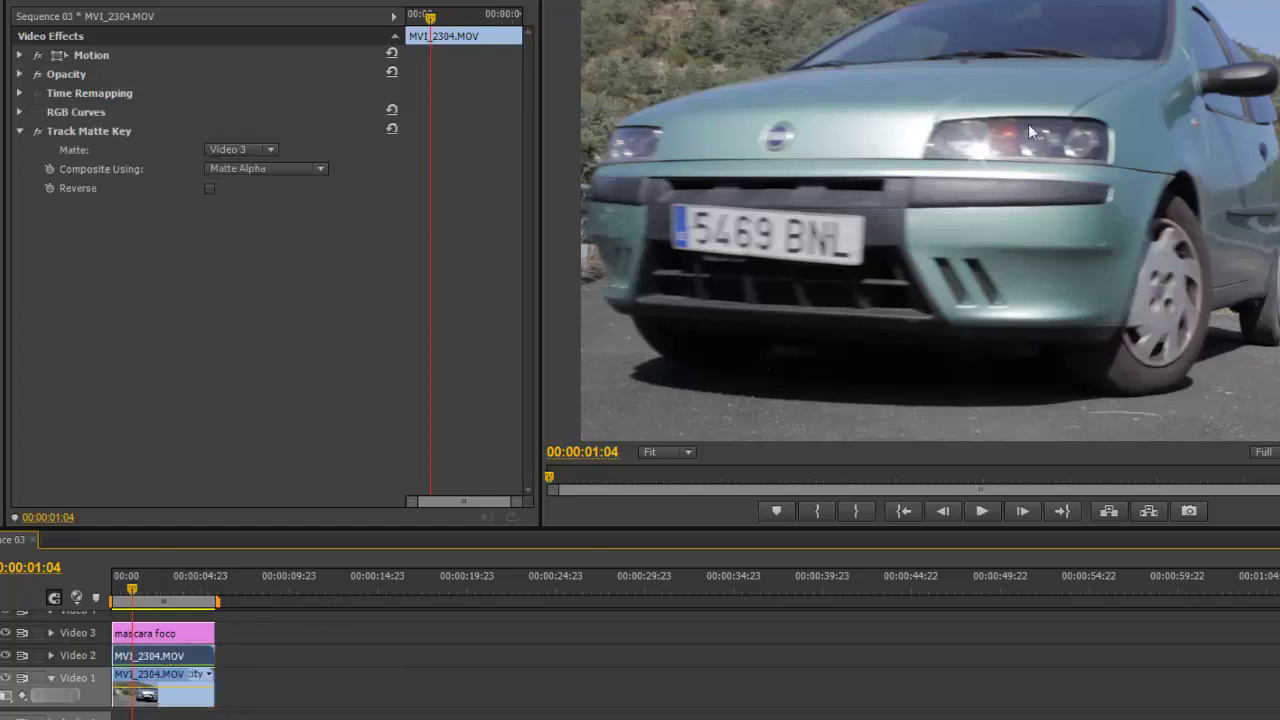
click(163, 633)
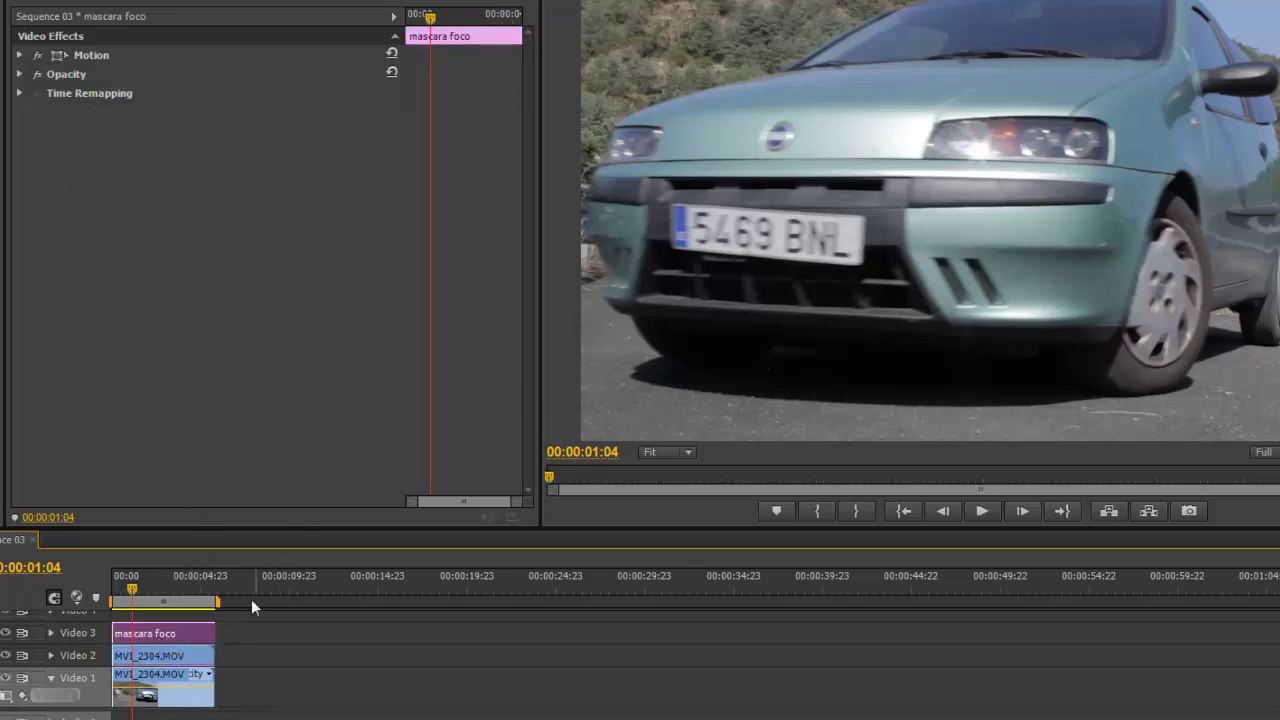
click(165, 656)
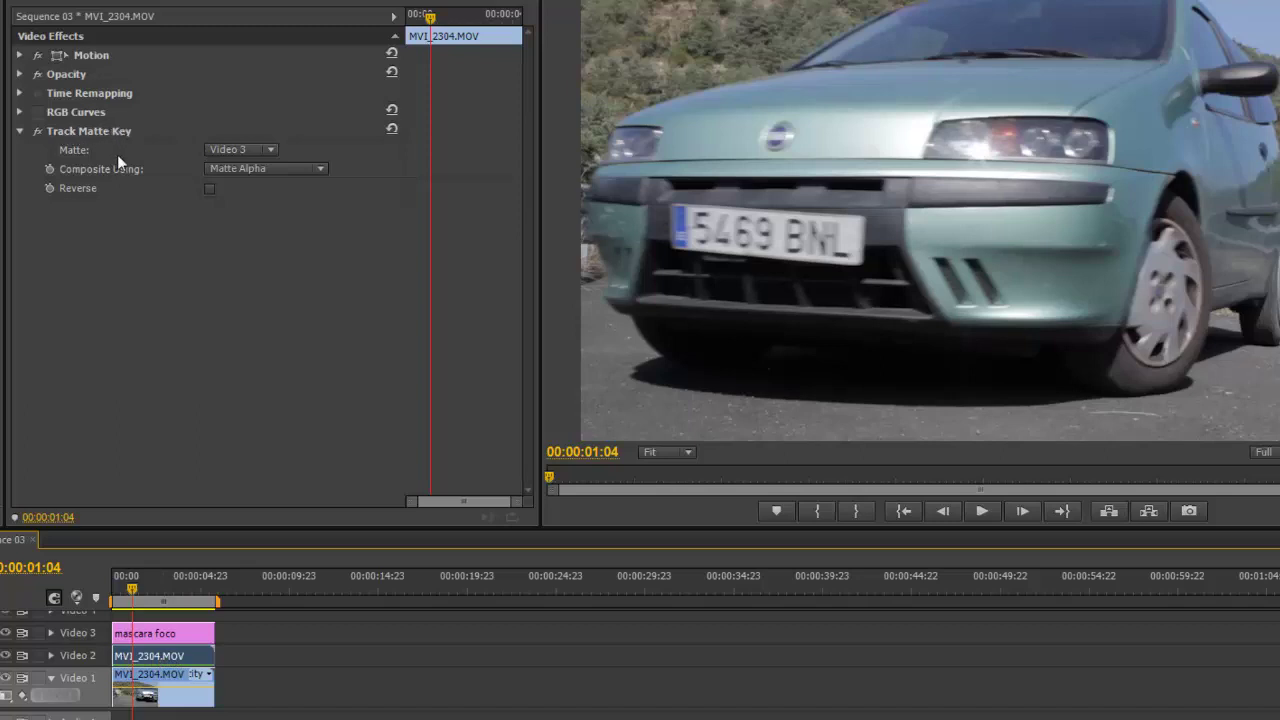
click(37, 111)
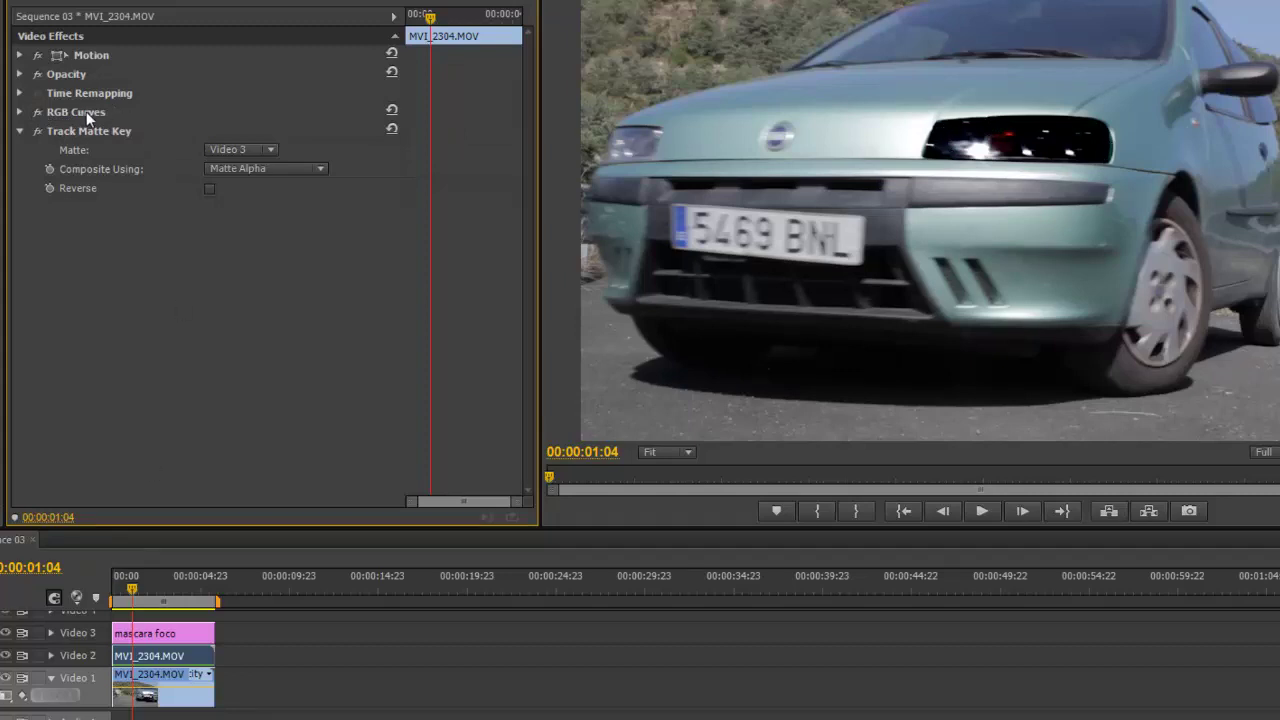
Delete RGB Curves from the MVI_2304.MOV clip, leaving only Track Matte Key, and browse the Effects folders
click(20, 112)
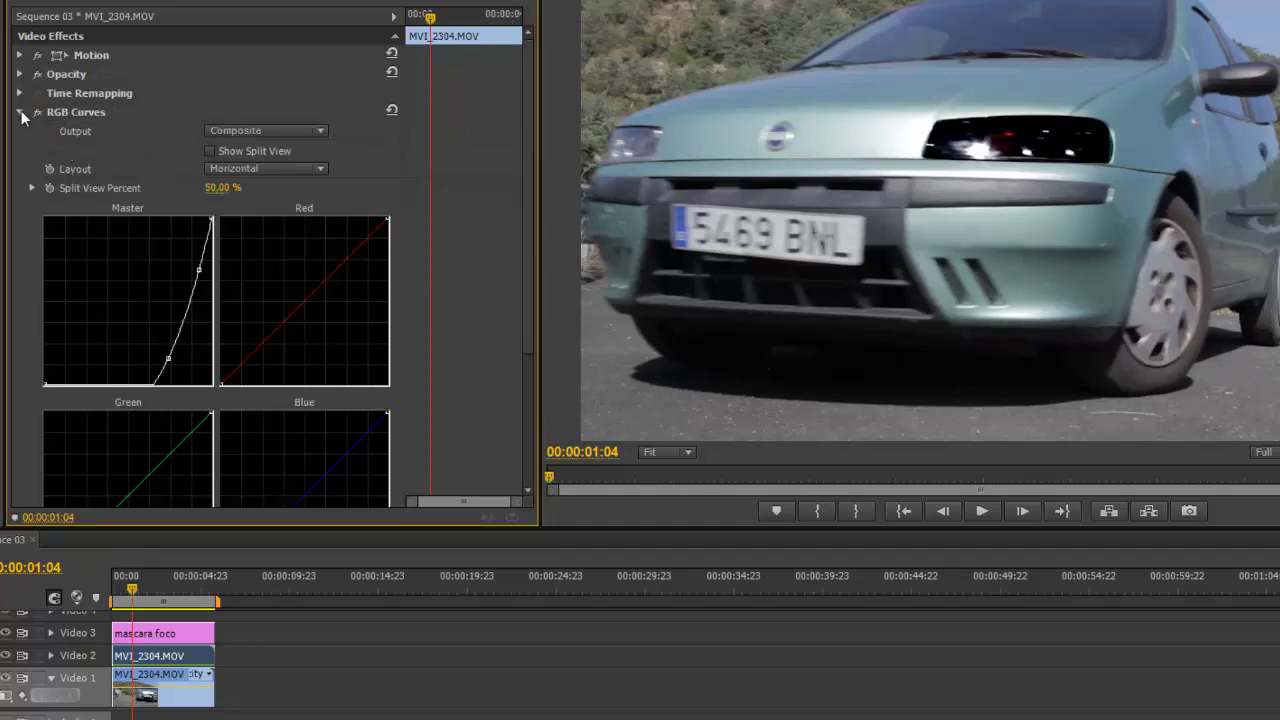
click(20, 112)
key(Delete)
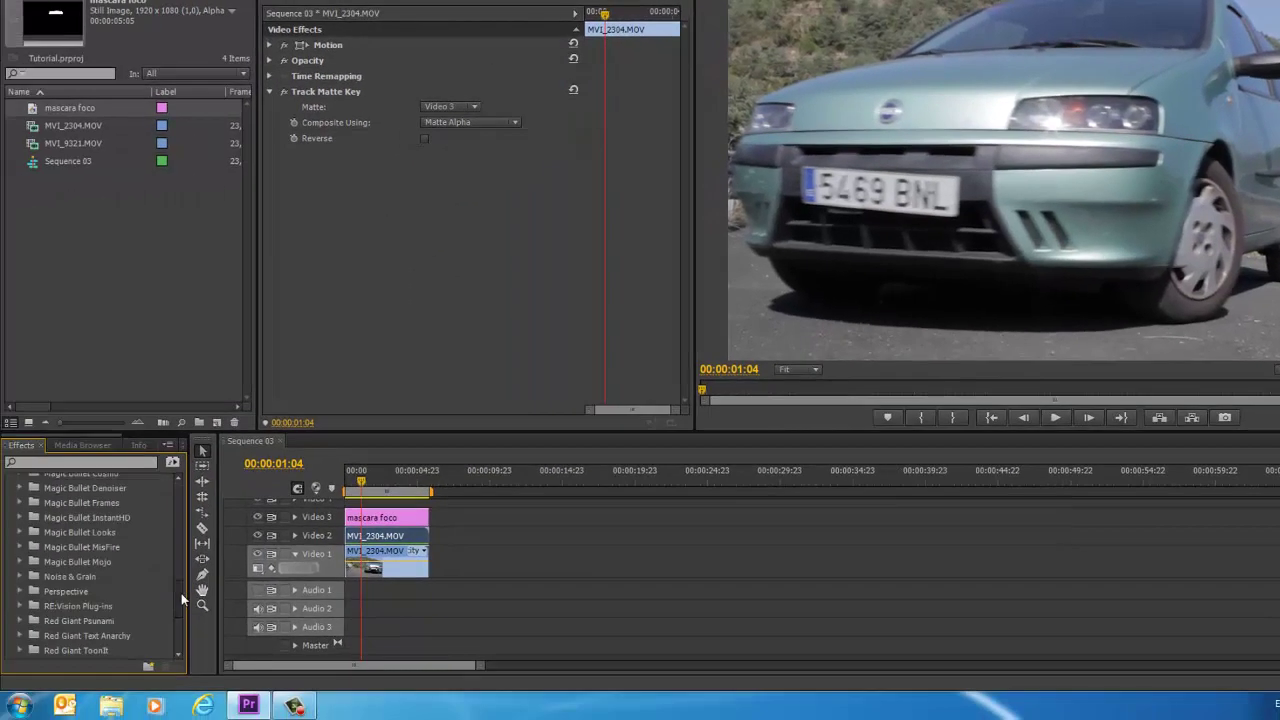
scroll(181, 593, down, 2)
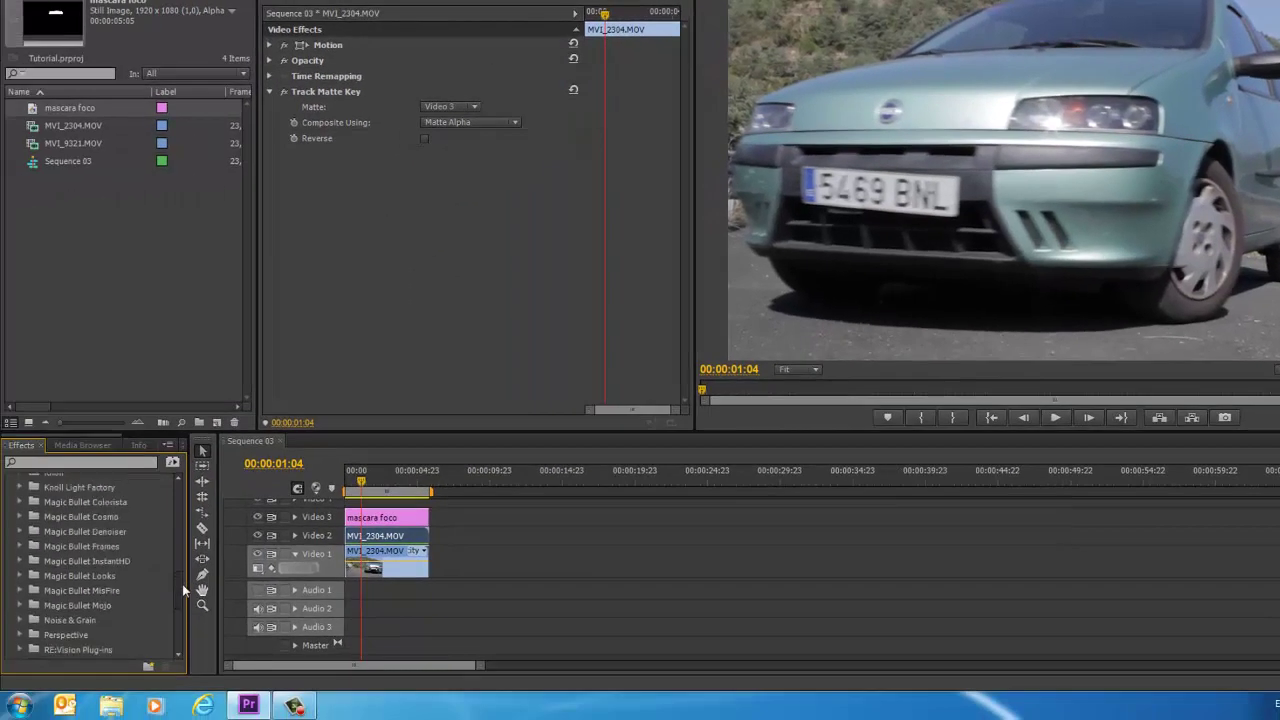
scroll(185, 590, down, 1)
scroll(186, 599, down, 2)
scroll(190, 620, down, 2)
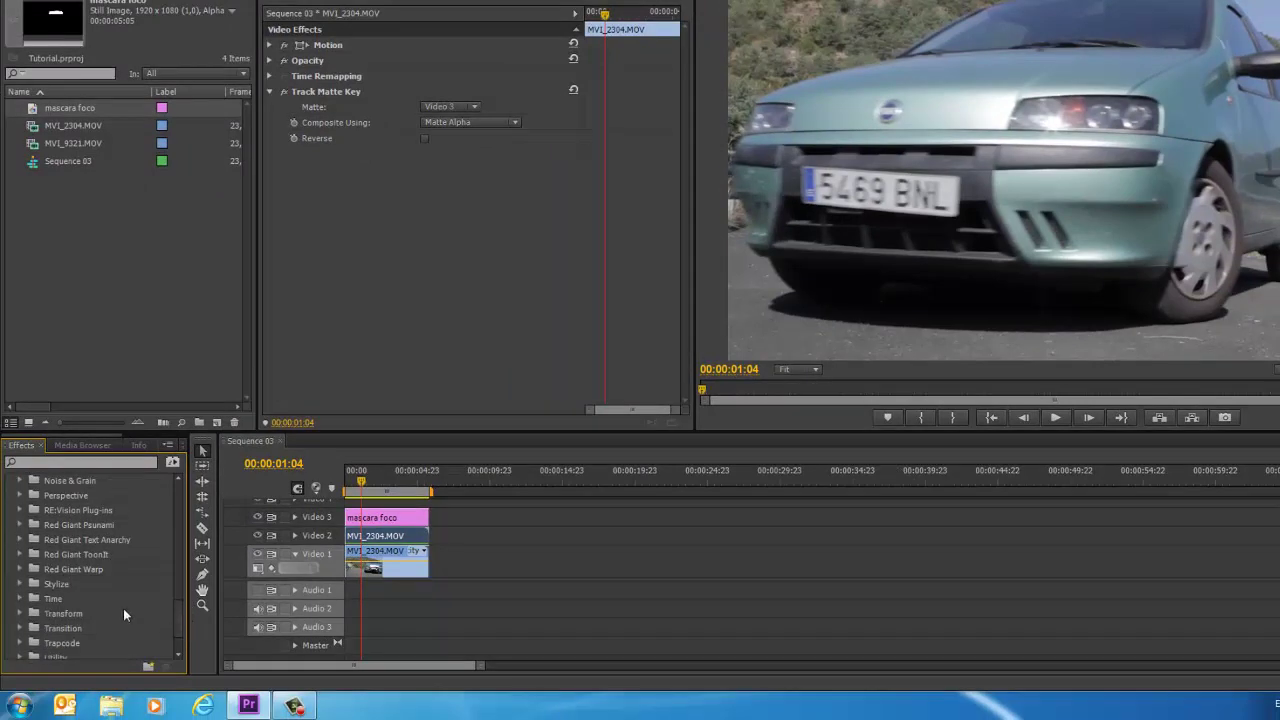
scroll(95, 572, down, 2)
scroll(47, 563, up, 1)
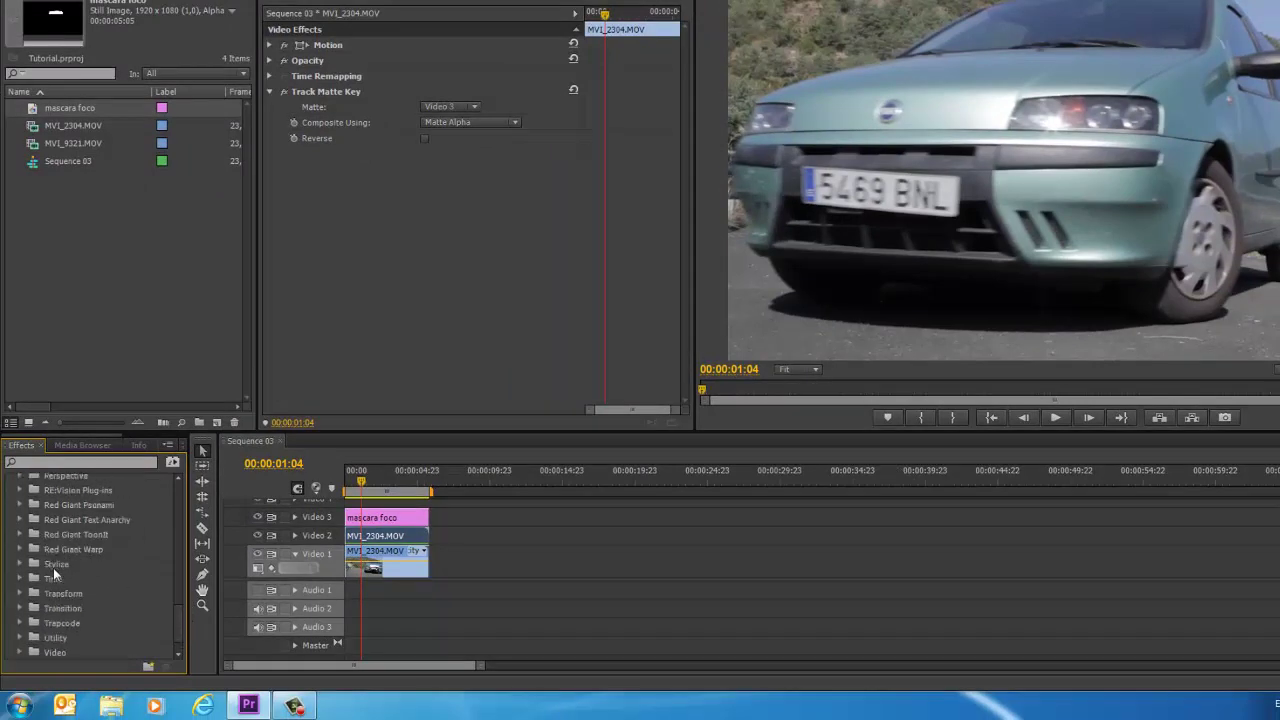
scroll(54, 568, up, 1)
scroll(55, 568, up, 1)
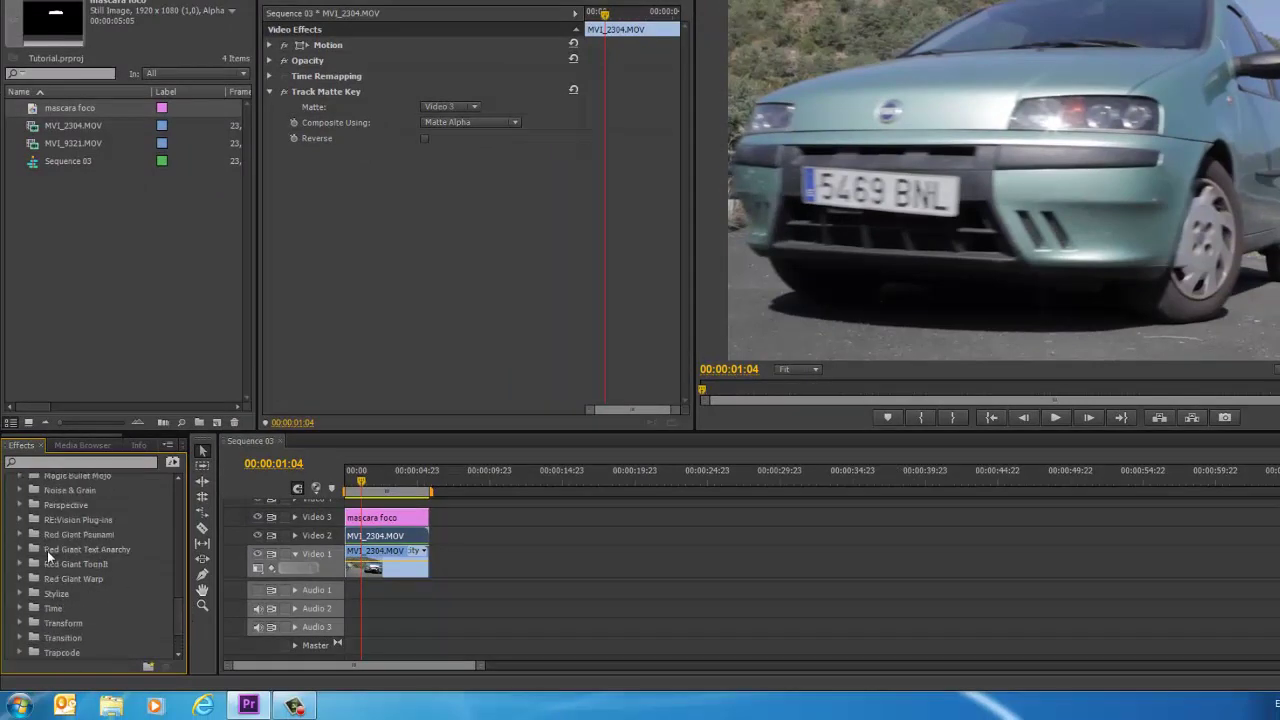